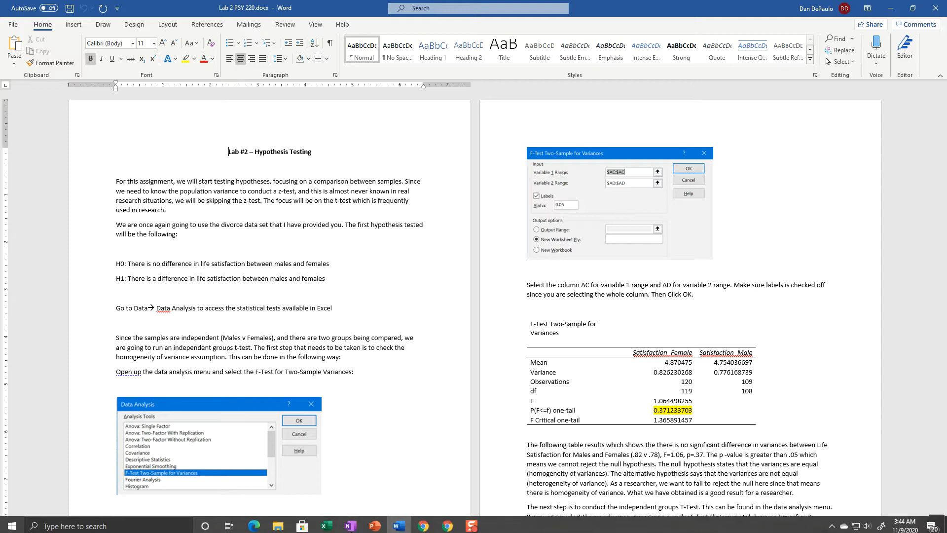
Step: View the divorce data set workbook in Excel, and return to the Lab 2 instructions in Word
click(326, 522)
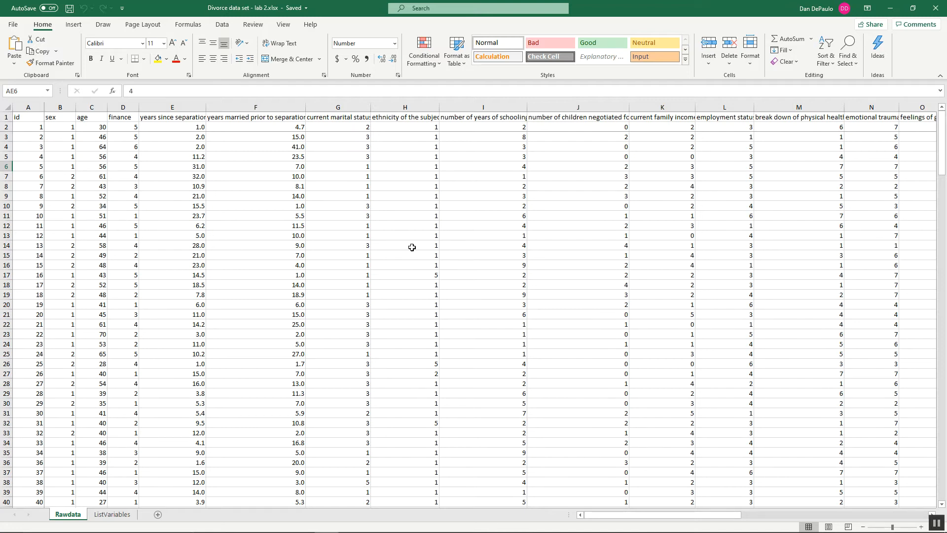
mouse_move(462, 530)
click(399, 522)
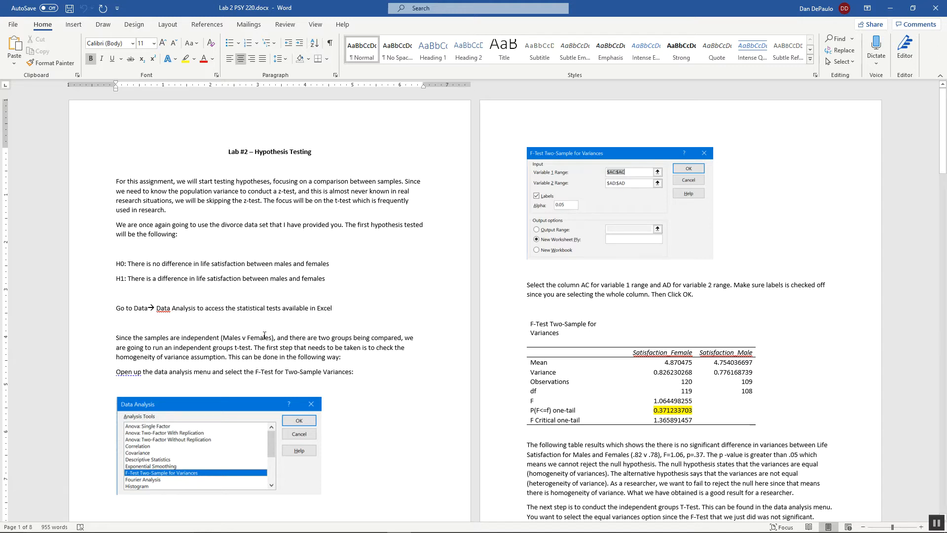
Step: Switch to the divorce data workbook in Excel and start an F-Test Two-Sample for Variances from the data analysis tools
mouse_move(302, 523)
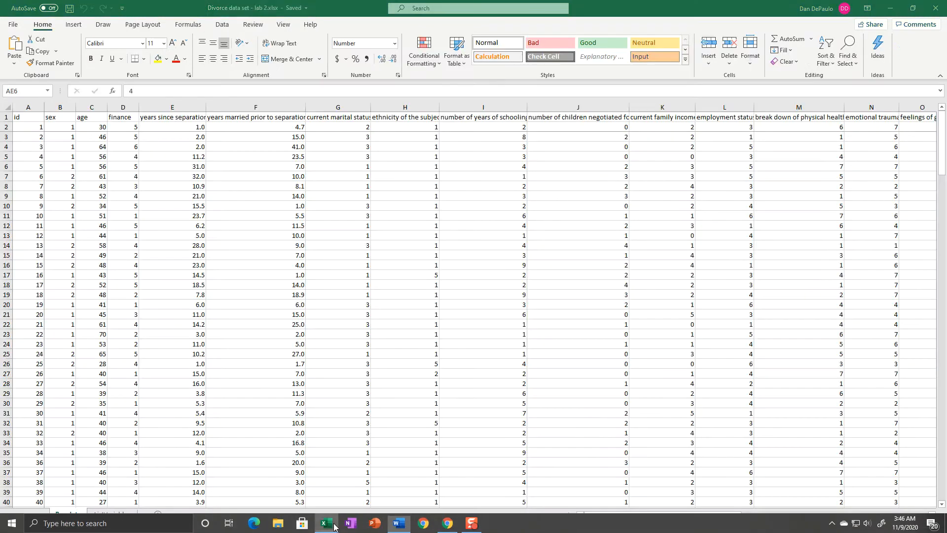
click(330, 524)
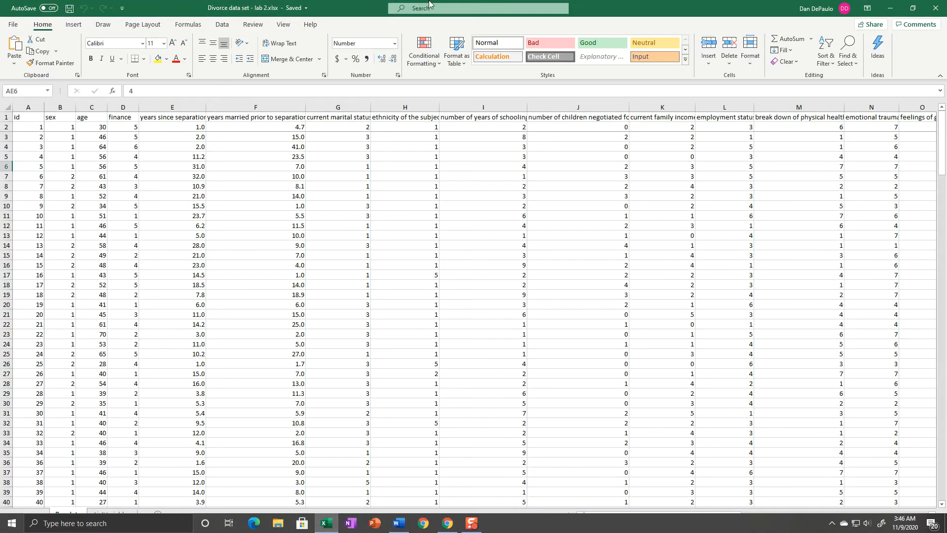
click(228, 24)
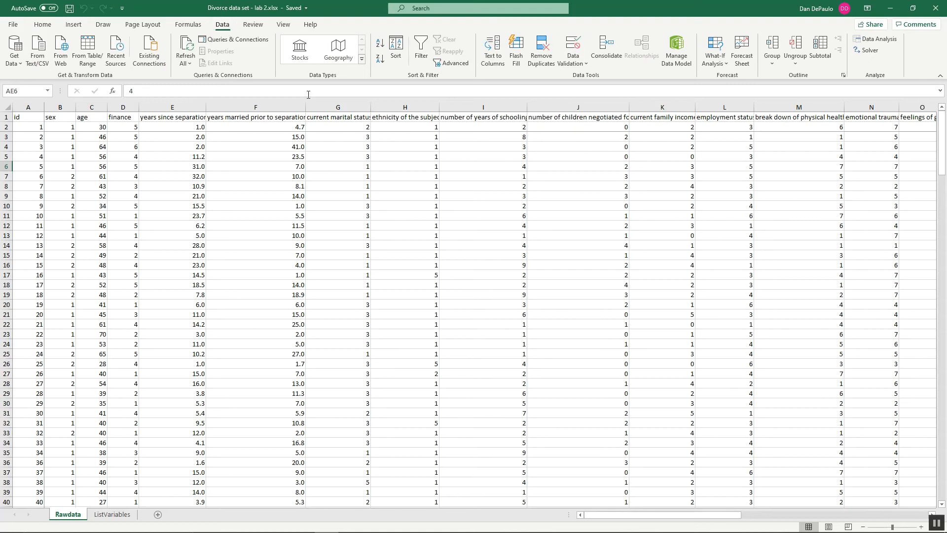
click(875, 39)
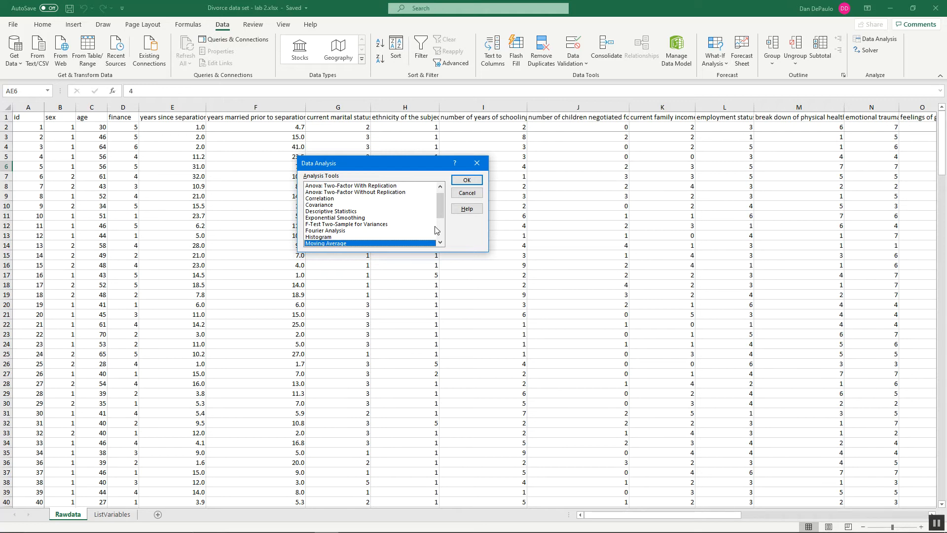
click(391, 225)
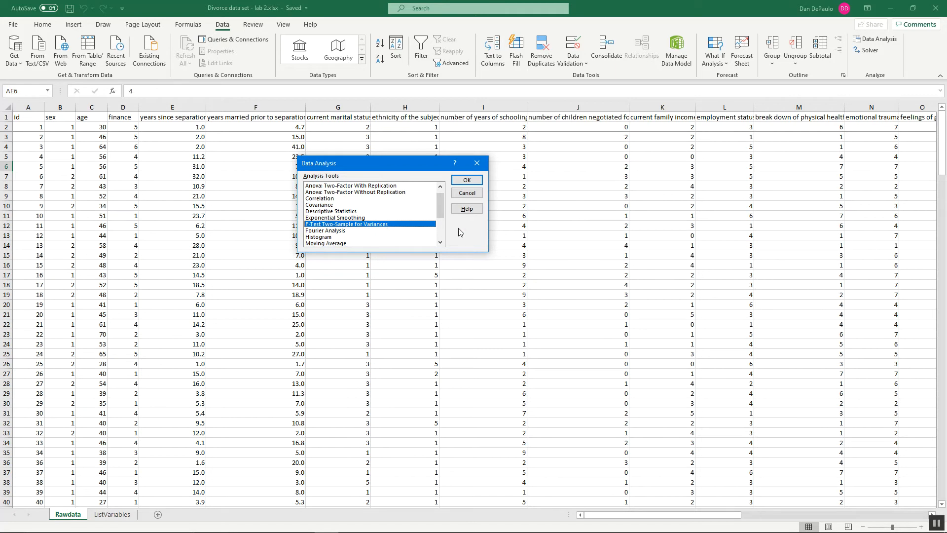
click(466, 180)
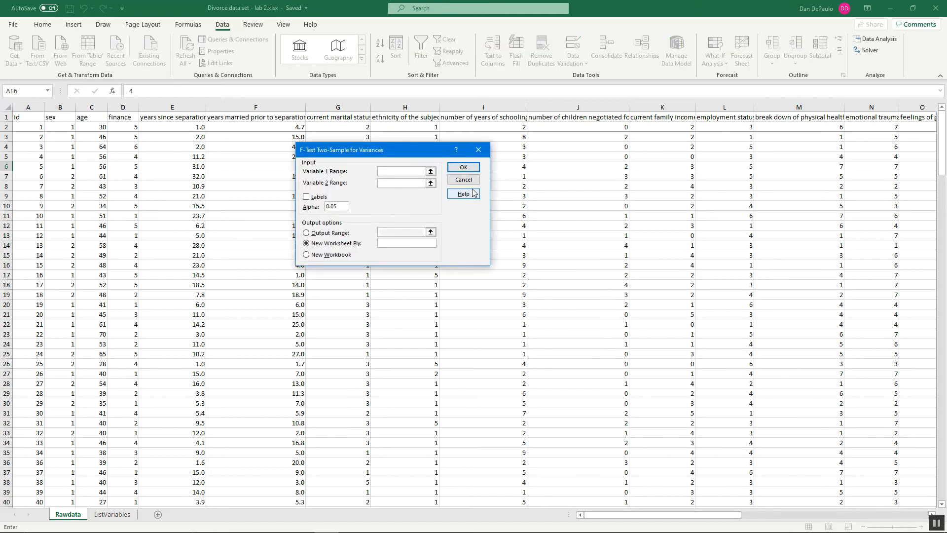
Step: Set the F-test's Variable 1 range to the whole Satisfaction_Female column, $AC:$AC
click(430, 171)
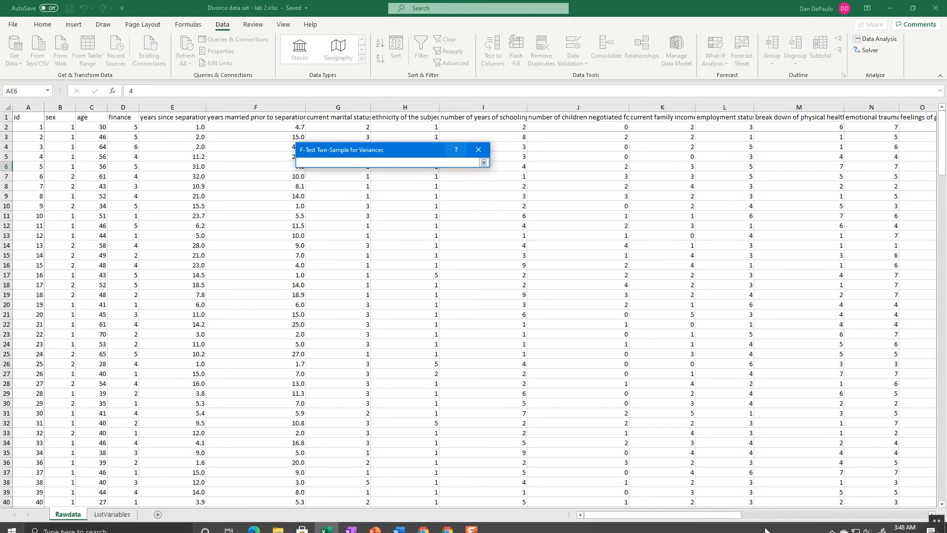
drag(734, 517, 892, 521)
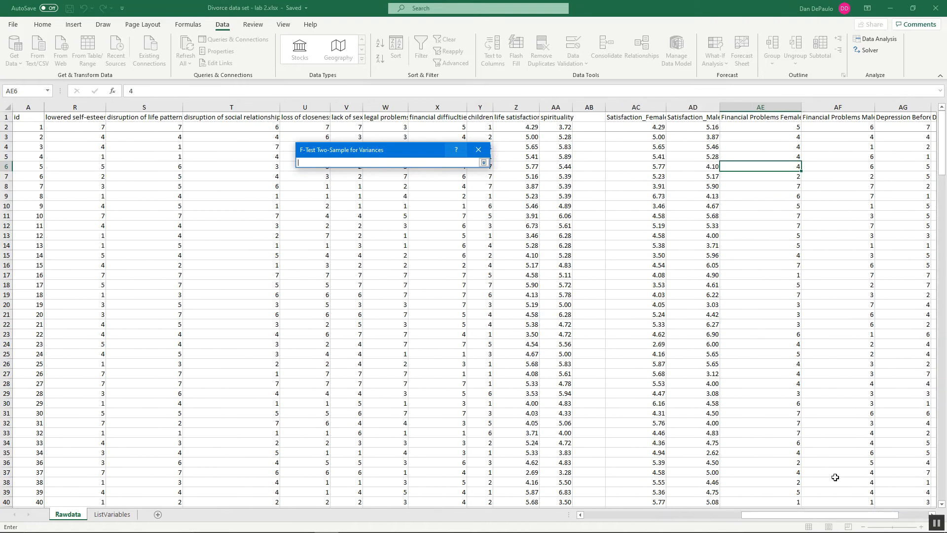
click(642, 105)
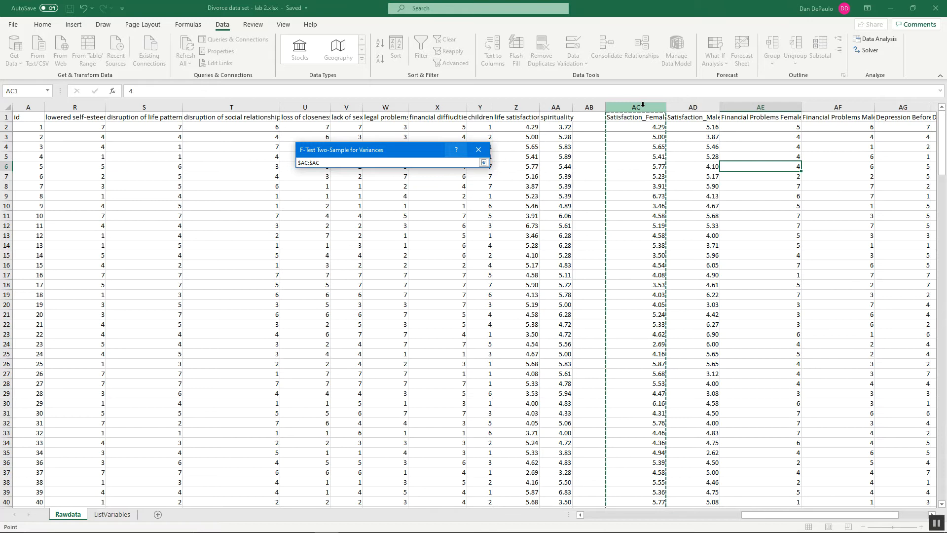
click(484, 163)
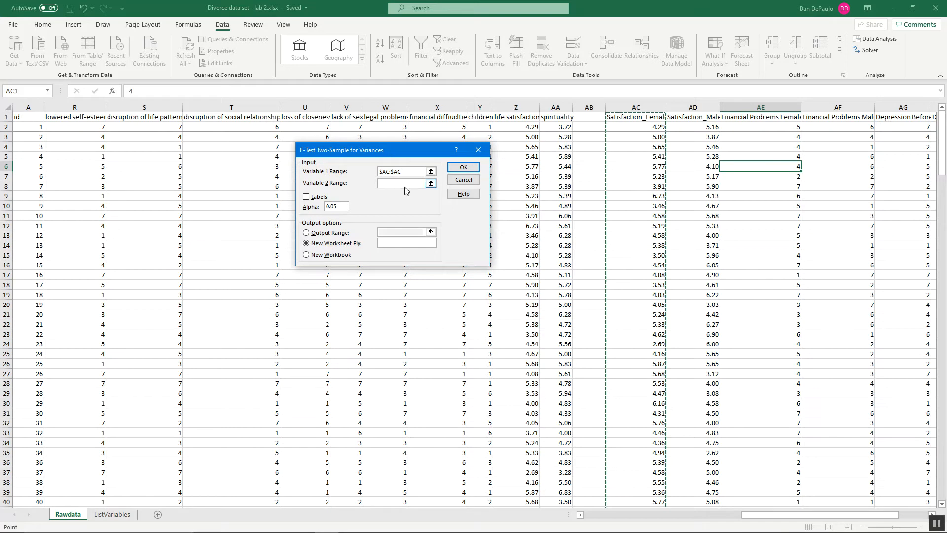
Step: Set the Variable 2 range to the Satisfaction_Male column, $AD:$AD, enable labels, and run the F-test to a new worksheet
click(431, 184)
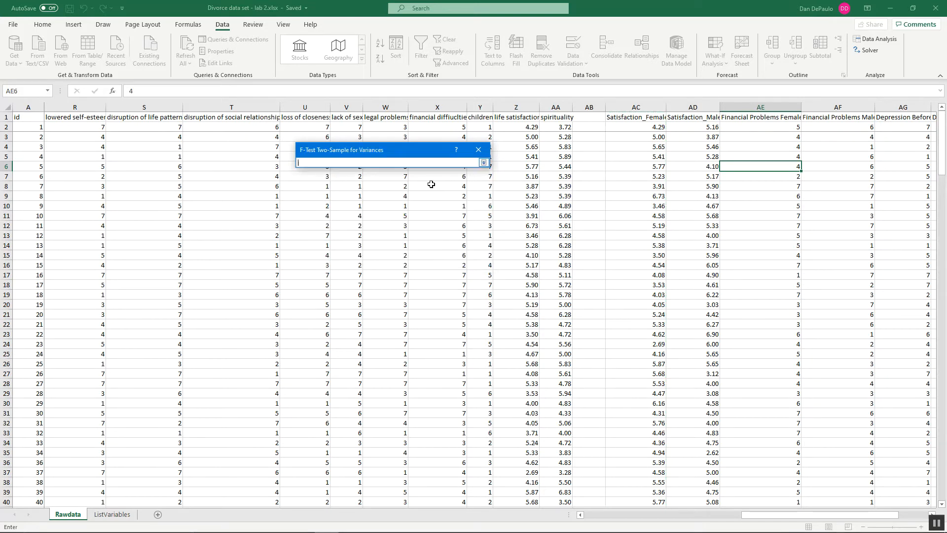
click(701, 102)
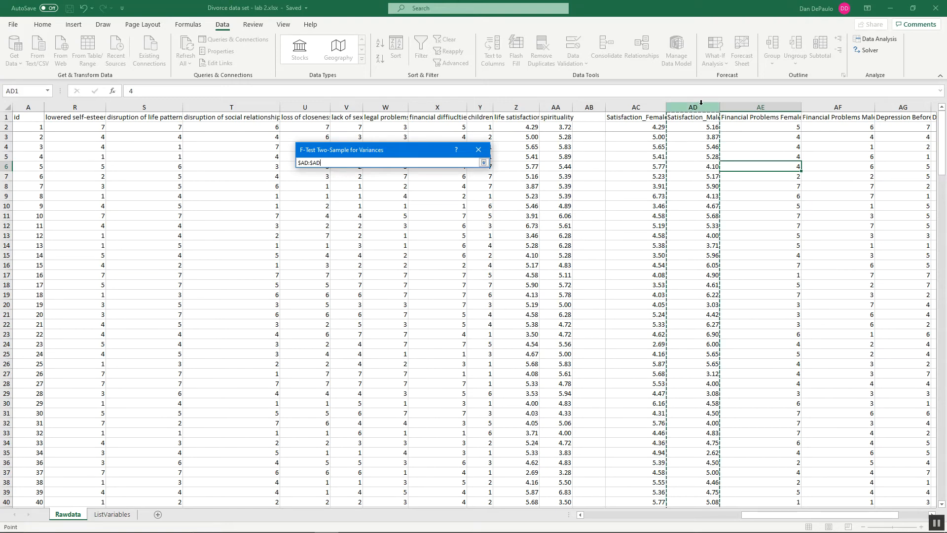
click(485, 162)
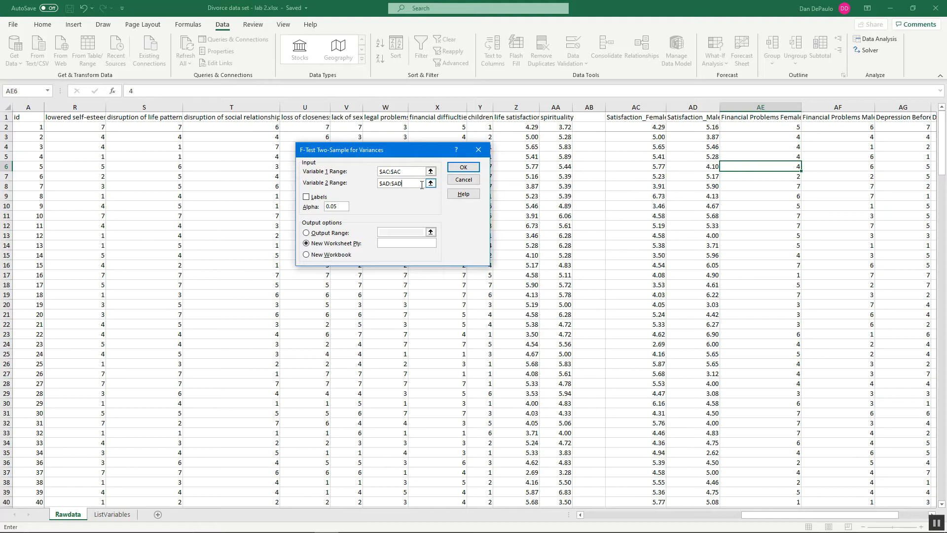
click(306, 197)
click(463, 167)
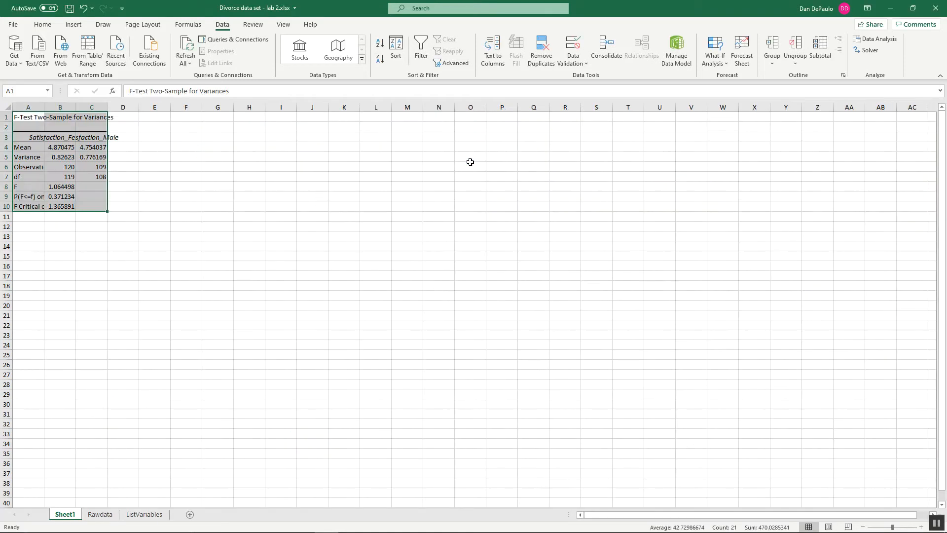
Step: Autofit columns A, B and C of the F-test output to their contents
double_click(44, 105)
double_click(150, 106)
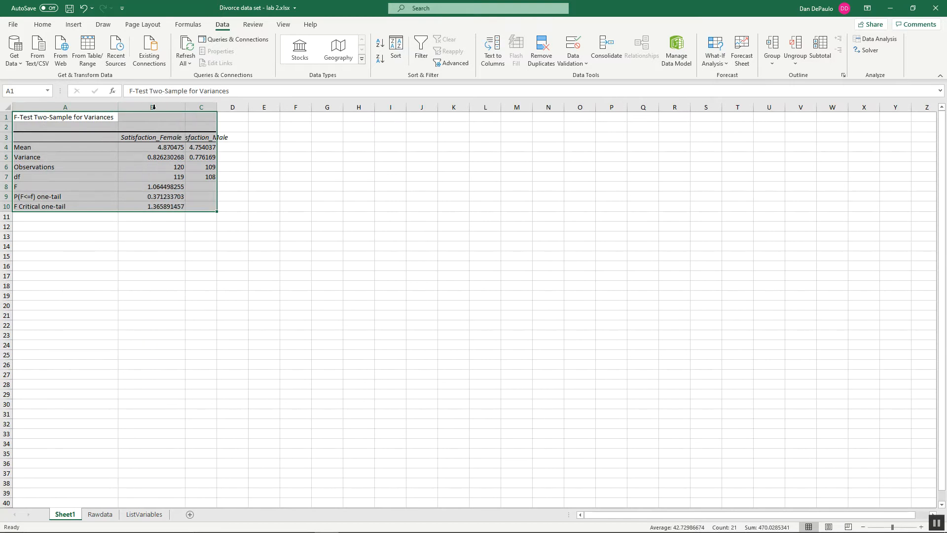
double_click(217, 107)
Step: Examine the F statistic and the one-tail p-value in the F-test results
click(262, 276)
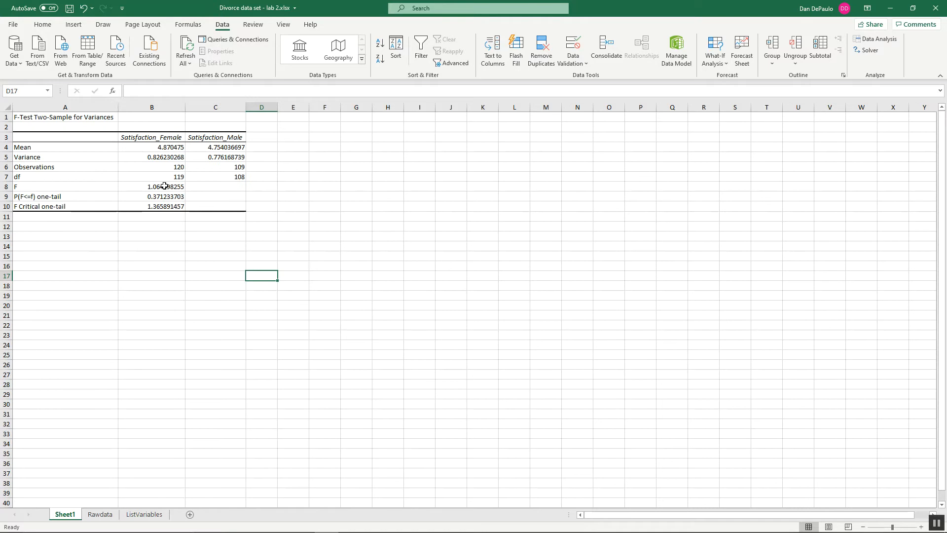
click(165, 186)
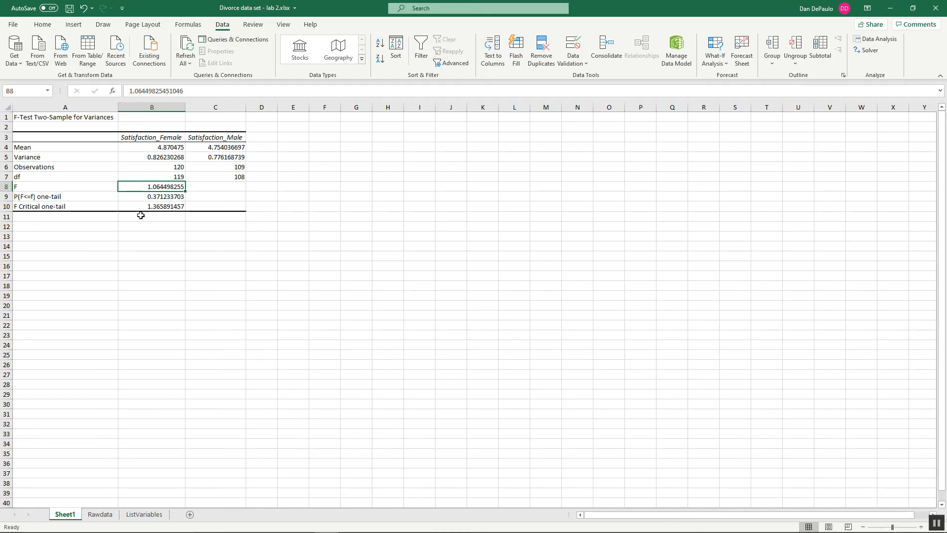
click(170, 199)
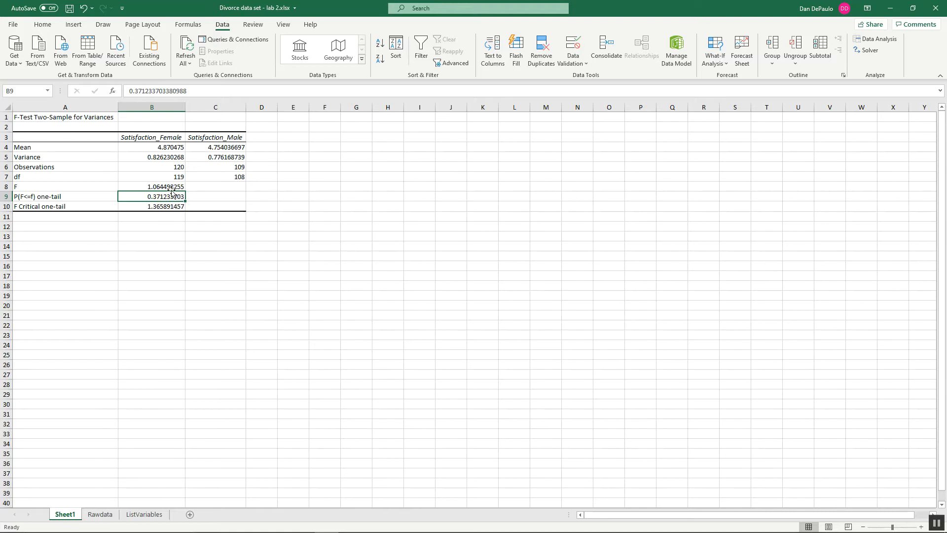
Step: Delete the Sheet1 worksheet holding the F-test output
right_click(73, 515)
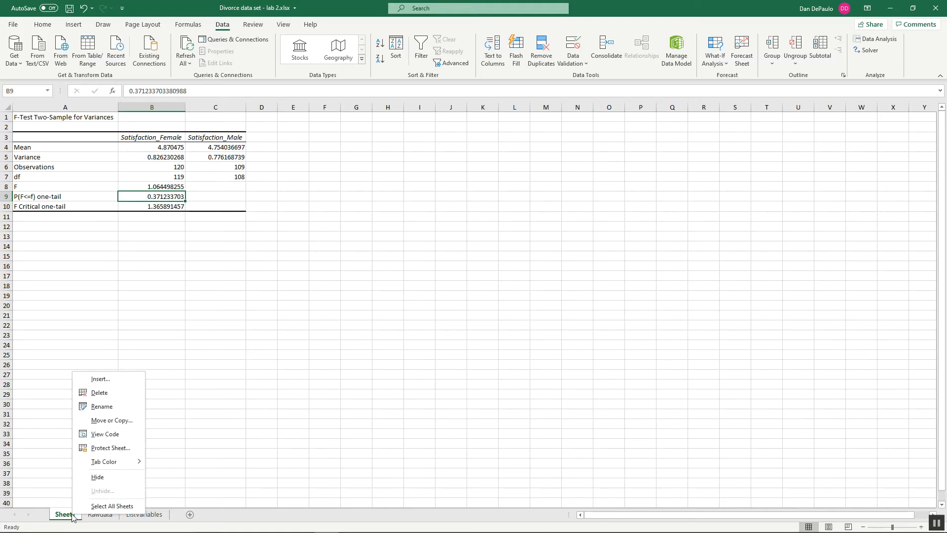
click(106, 393)
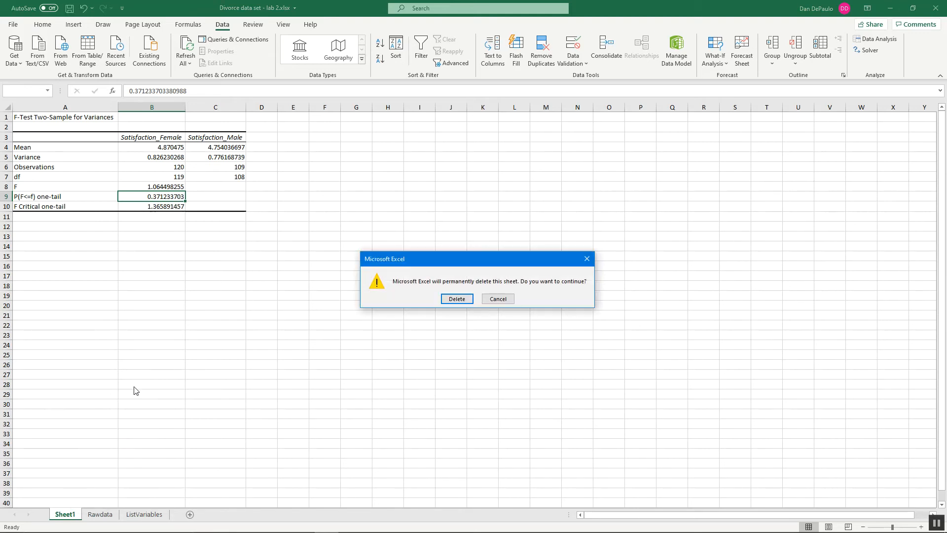
click(454, 298)
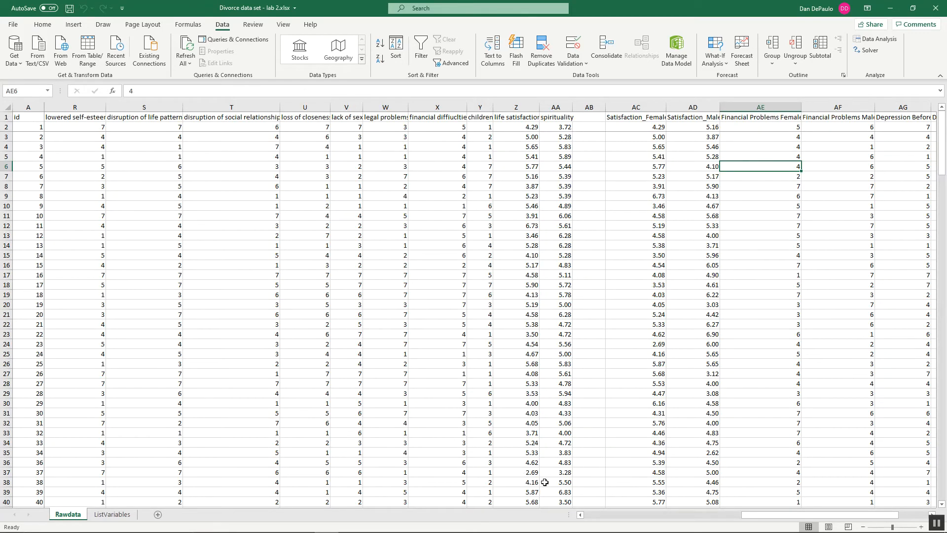
Step: Start a t-Test: Two-Sample Assuming Equal Variances from the data analysis tools on the Rawdata sheet
mouse_move(792, 529)
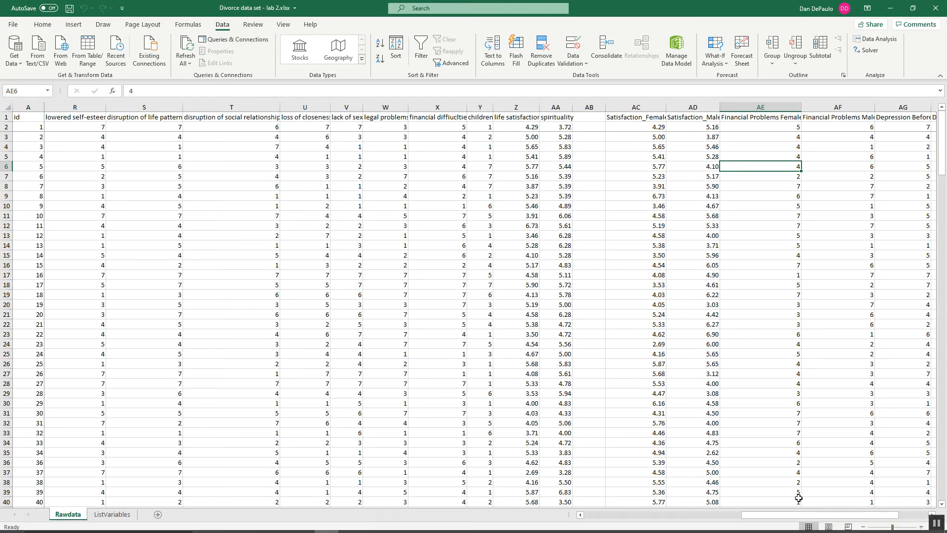
drag(821, 515, 852, 515)
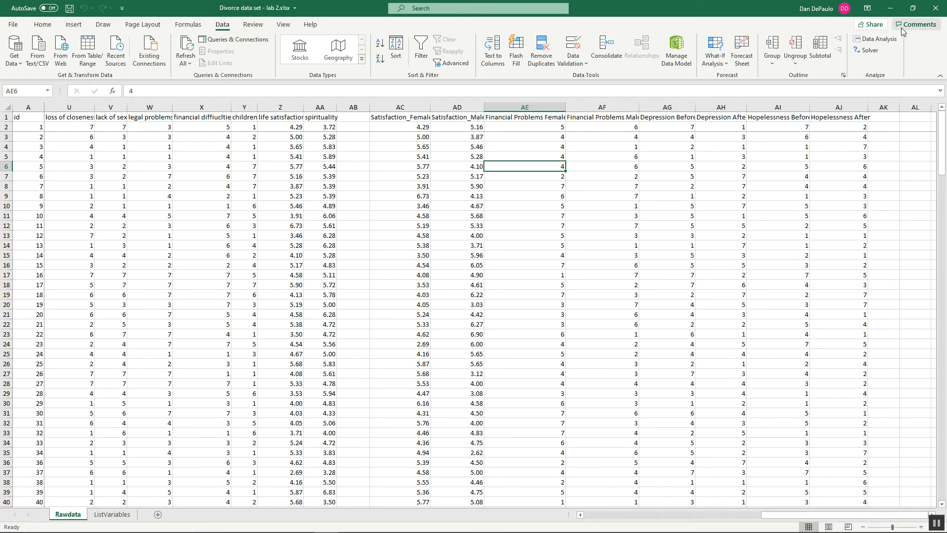
click(885, 40)
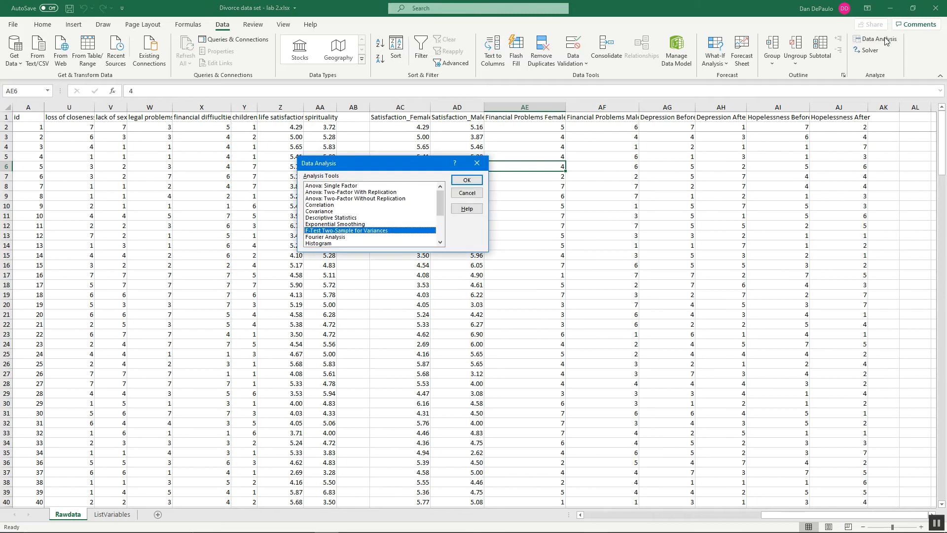
click(440, 243)
scroll(440, 243, down, 3)
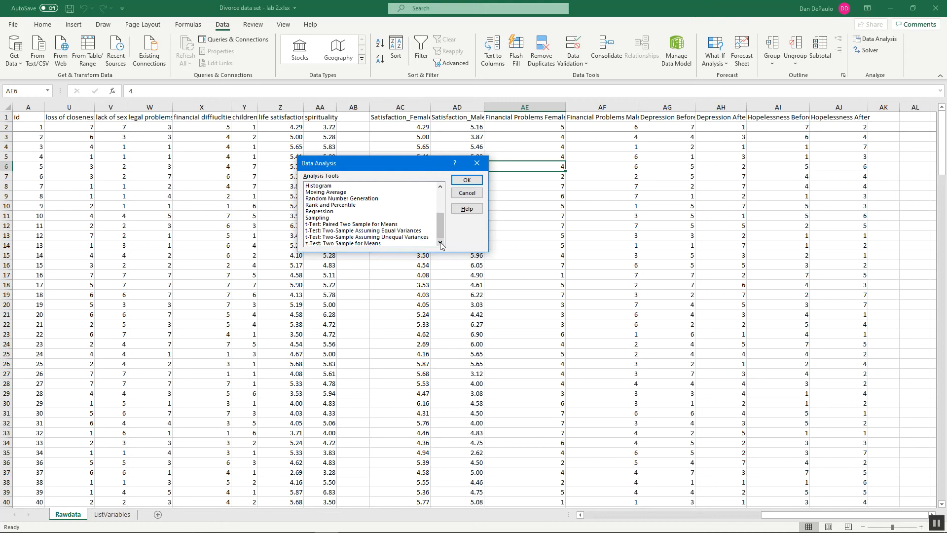
click(372, 232)
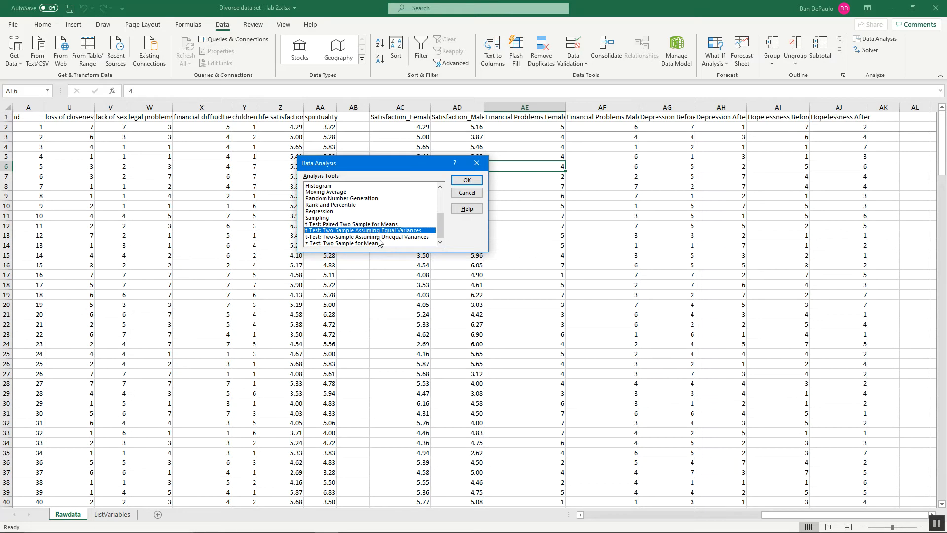
click(378, 237)
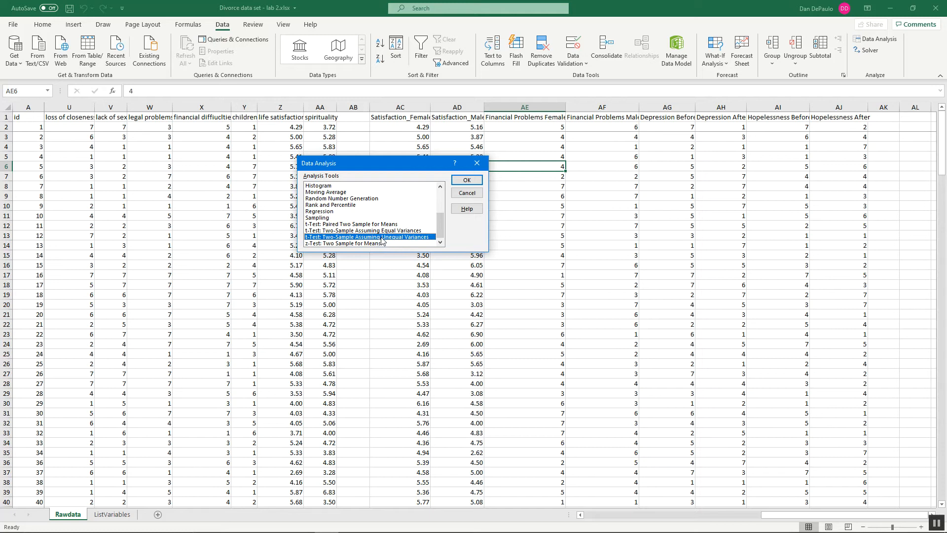
click(381, 230)
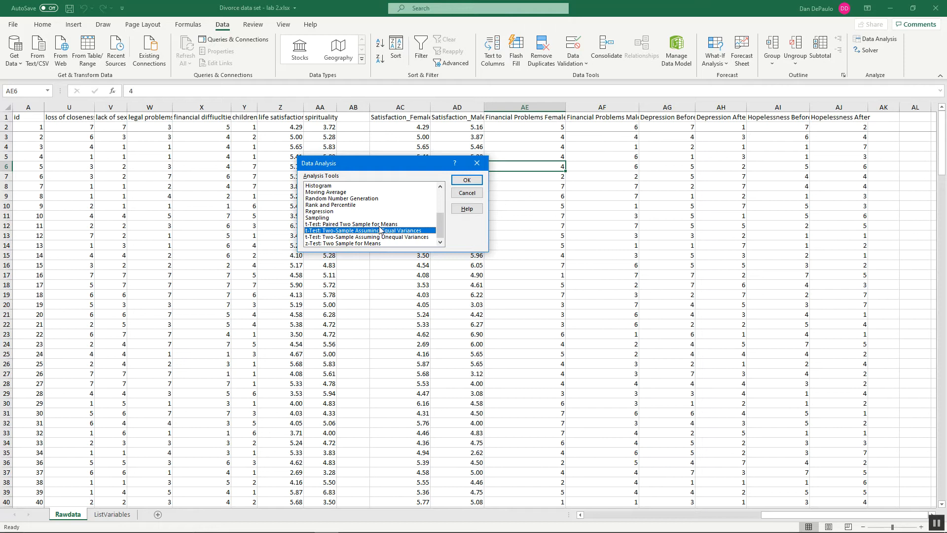
click(473, 184)
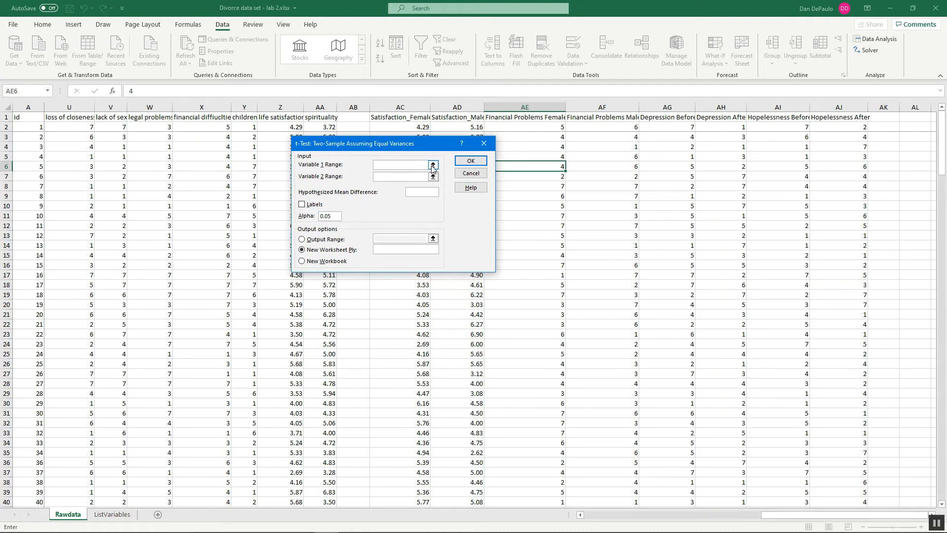
Step: Set the t-test's Variable 1 range to the whole Satisfaction_Female column, $AC:$AC
click(432, 165)
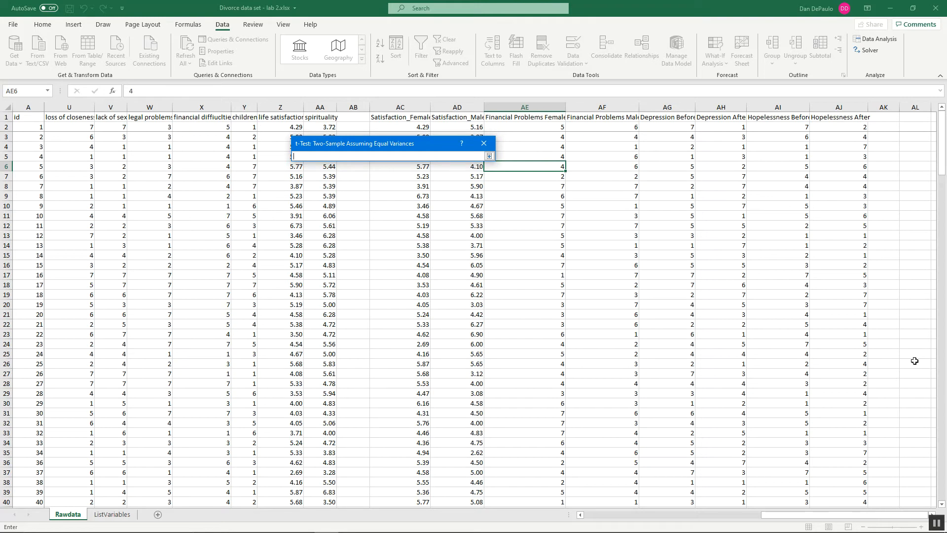
click(413, 103)
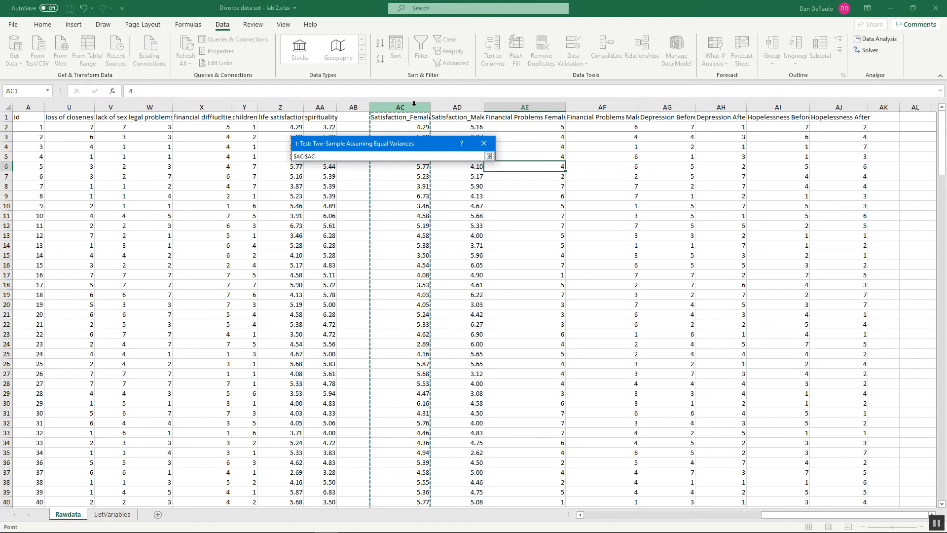
click(489, 156)
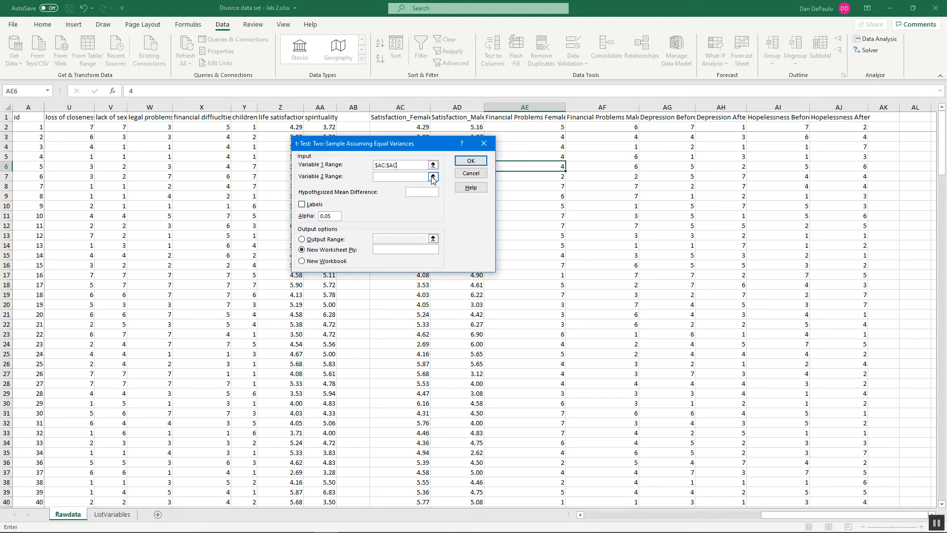
Step: Set the t-test's Variable 2 range to the whole Satisfaction_Male column, $AD:$AD
click(433, 178)
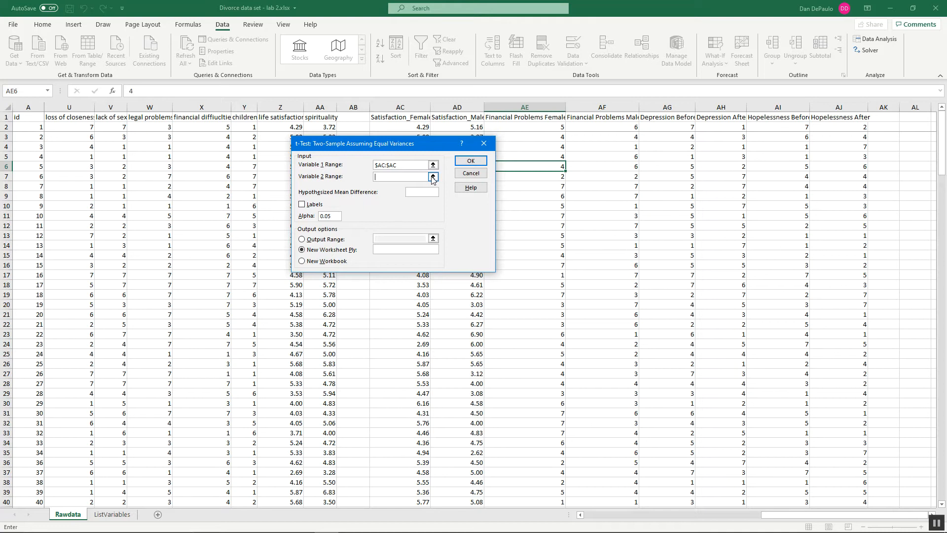
click(453, 106)
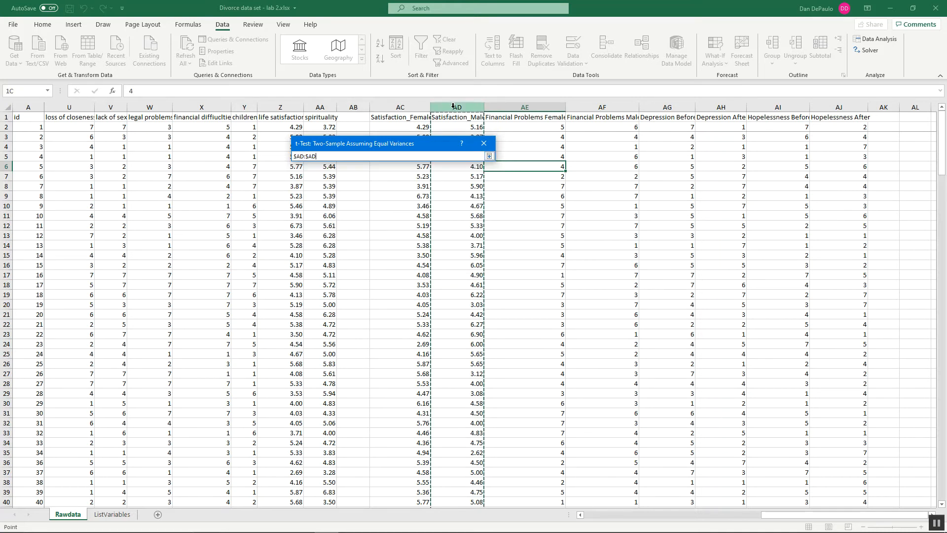
click(489, 156)
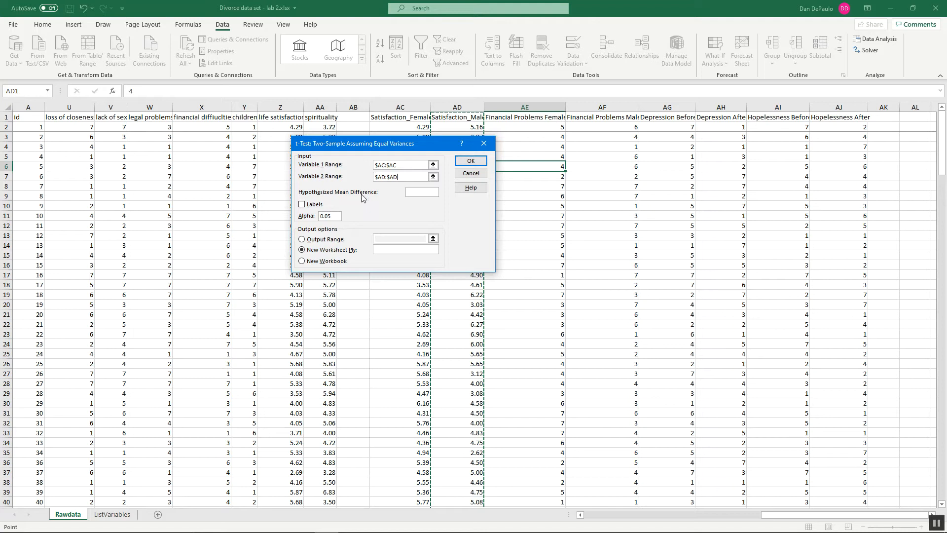
Step: Set the hypothesized mean difference to 0, enable Labels, and run the t-test with output to a new worksheet
click(411, 196)
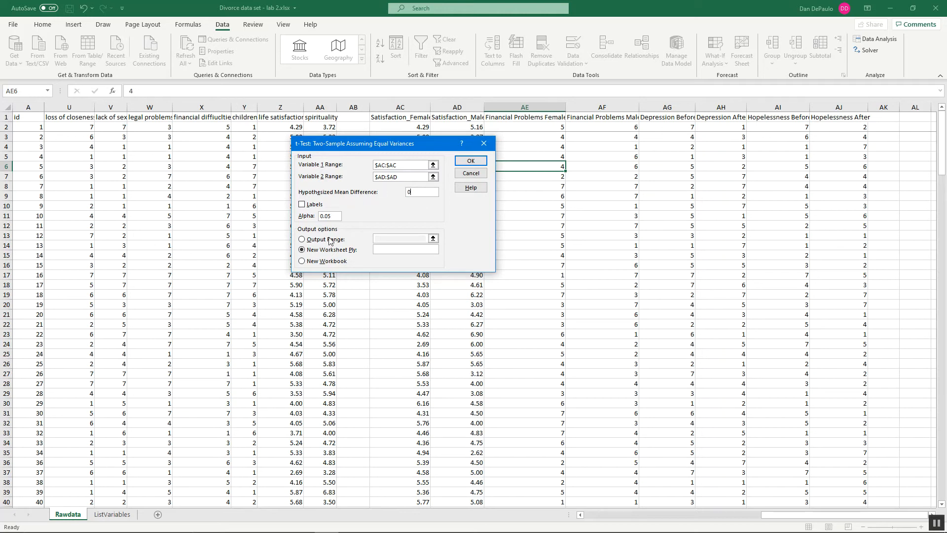
click(302, 204)
click(471, 162)
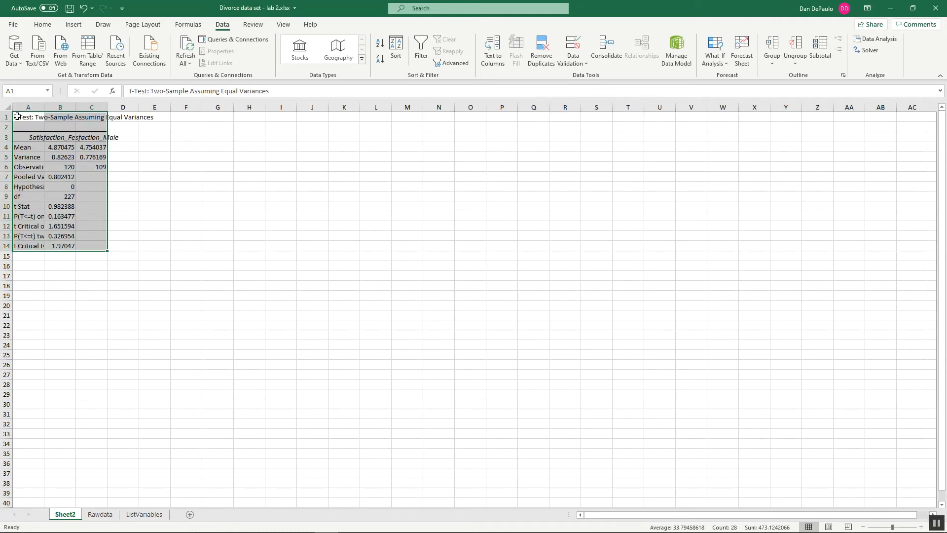
Step: Autofit columns A, B and C of the t-test output to their contents
double_click(44, 106)
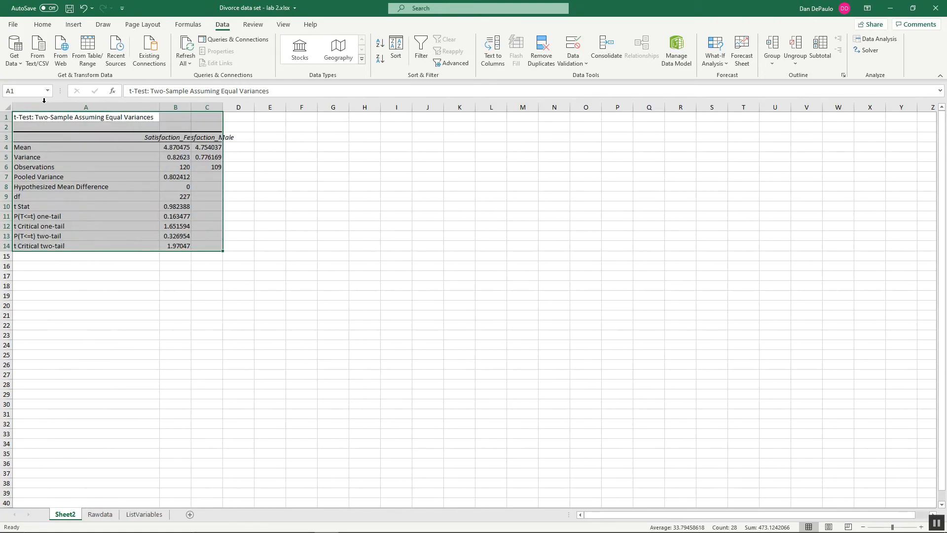
double_click(190, 107)
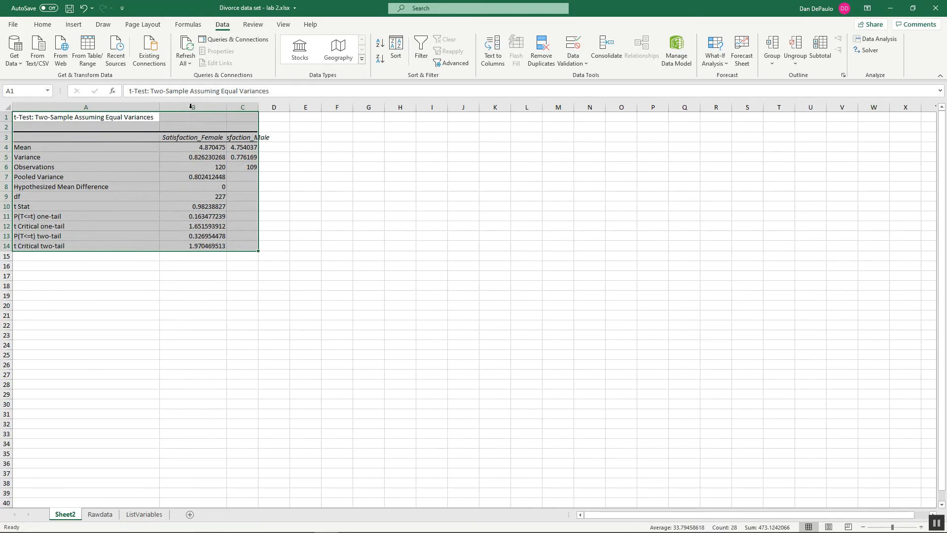
double_click(258, 106)
click(296, 254)
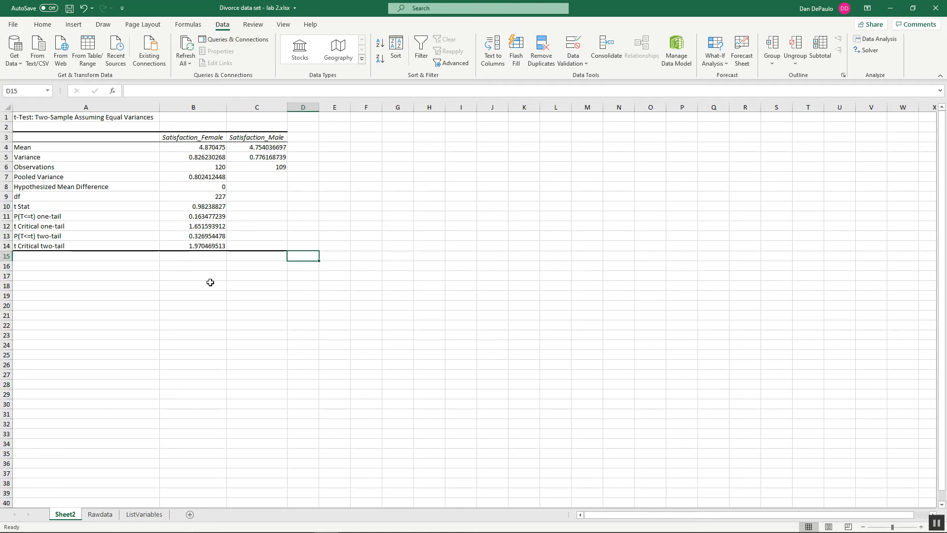
Step: Examine the means, variances, observation counts and degrees of freedom in the t-test output for both satisfaction groups
click(219, 147)
click(284, 147)
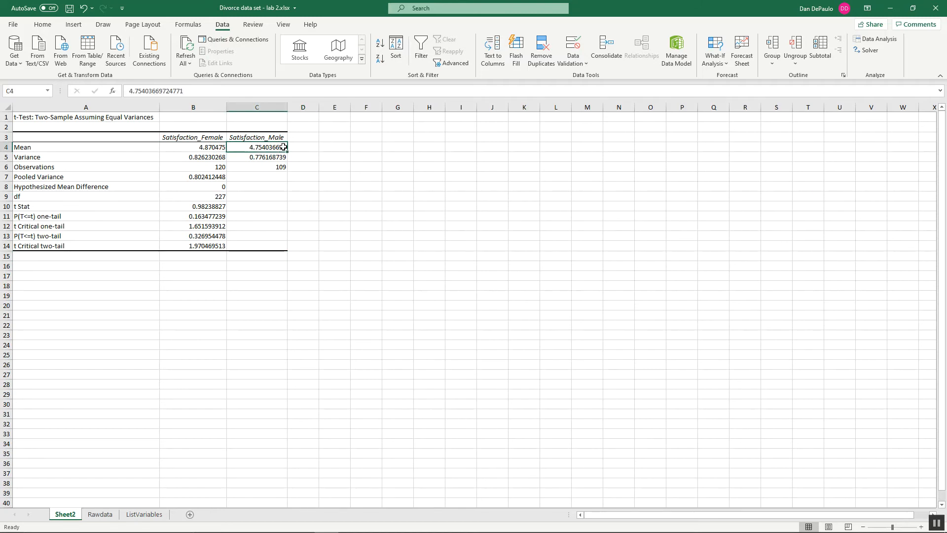
click(201, 154)
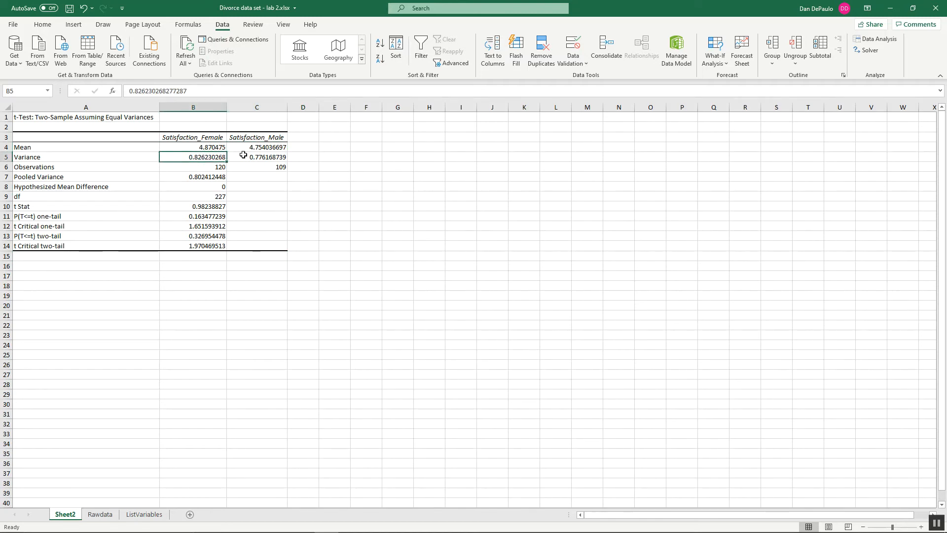
click(262, 153)
click(222, 167)
click(274, 167)
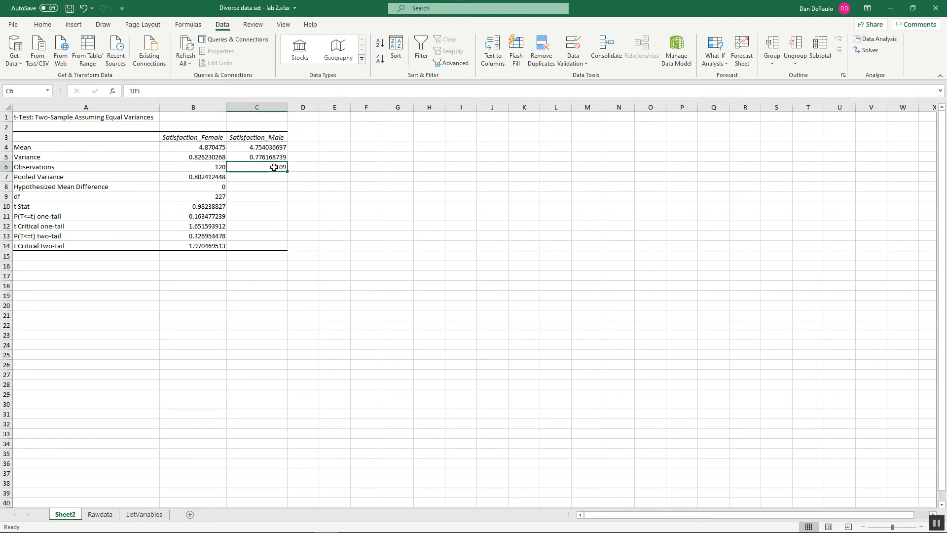
click(219, 197)
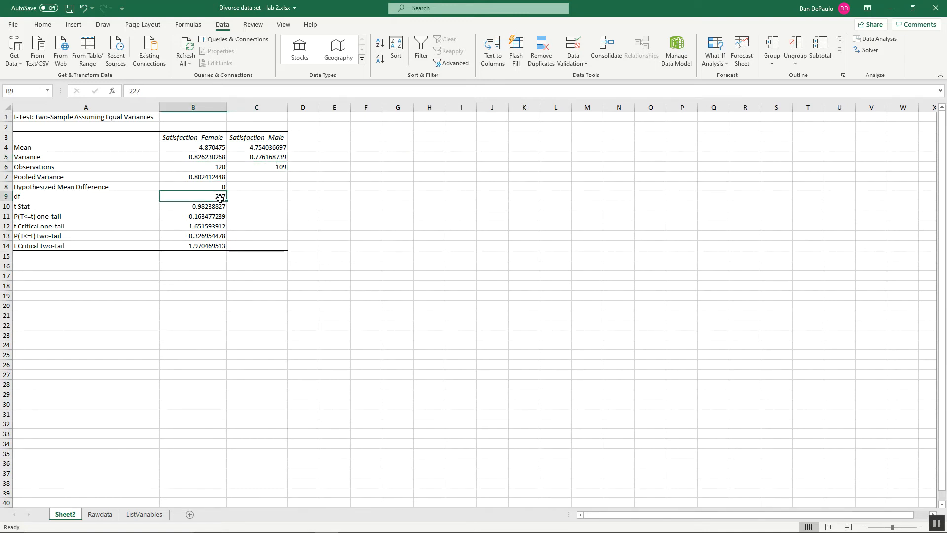
click(218, 166)
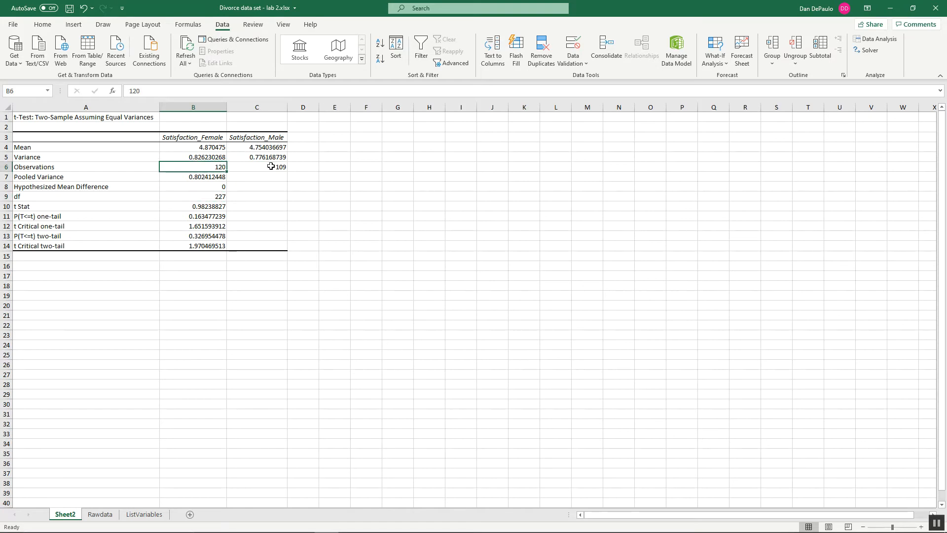
click(271, 166)
click(219, 198)
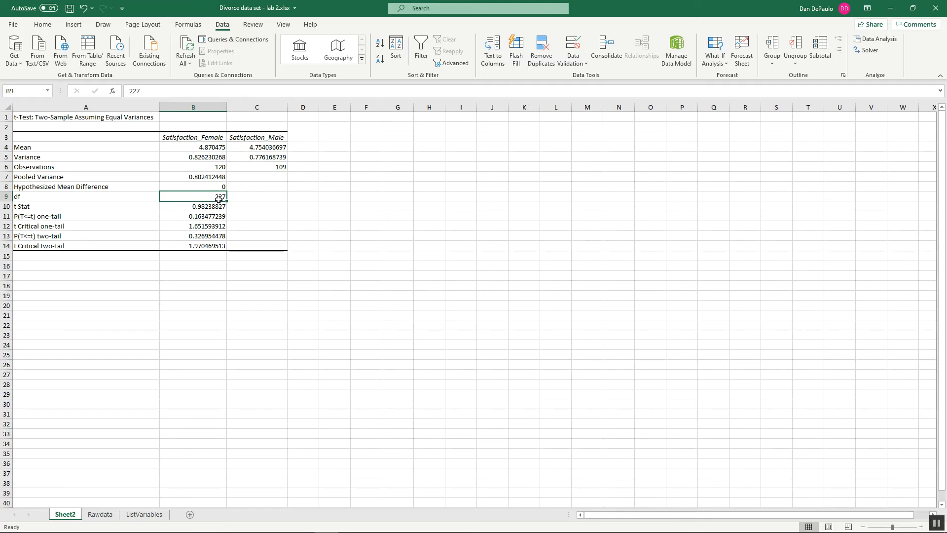
Step: Examine the t Stat and two-tail p-value, and compare the female and male satisfaction means
click(219, 206)
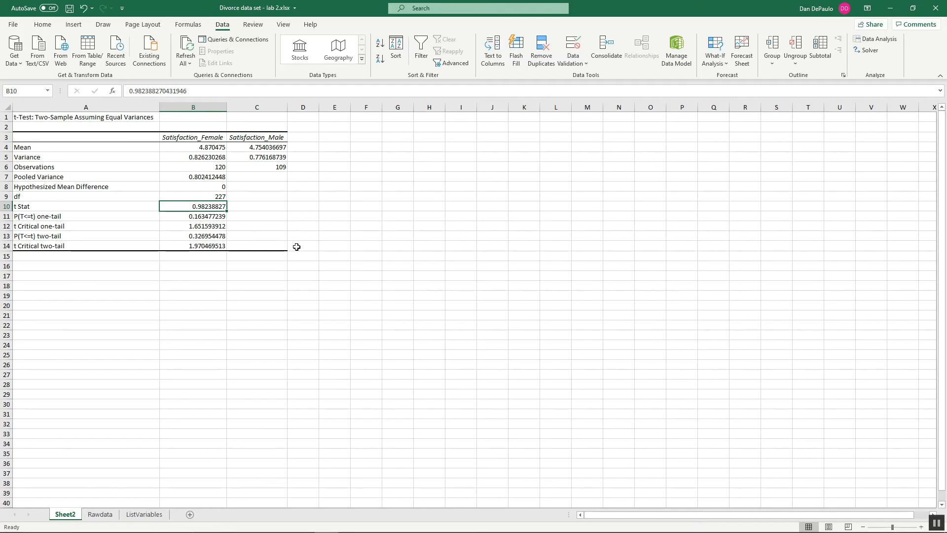
click(218, 237)
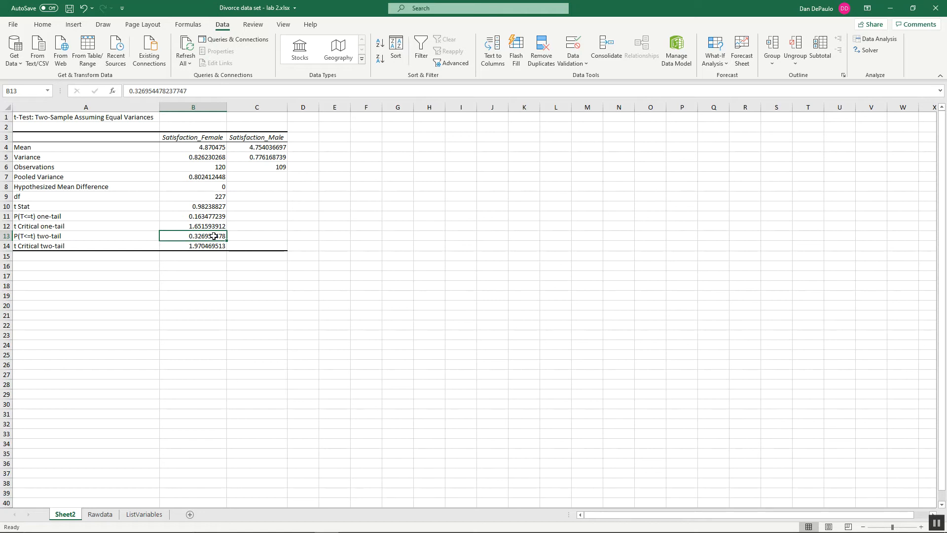
click(217, 145)
click(264, 145)
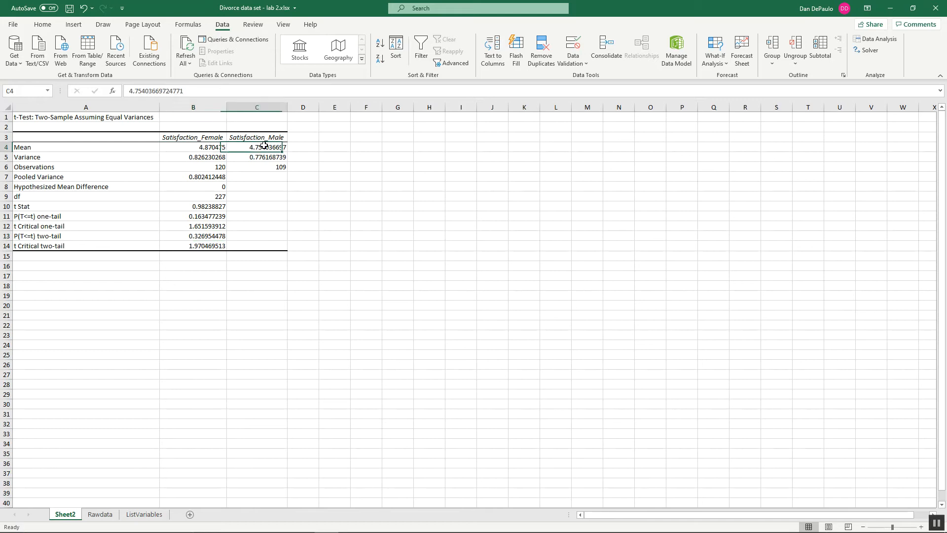
click(220, 148)
click(280, 148)
click(212, 146)
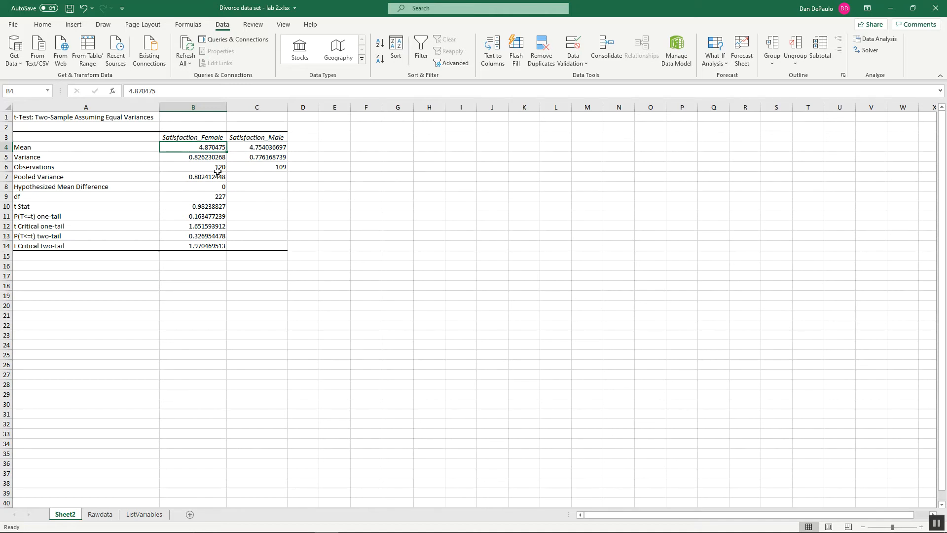
Step: Delete the Sheet2 worksheet holding the t-test output
right_click(75, 515)
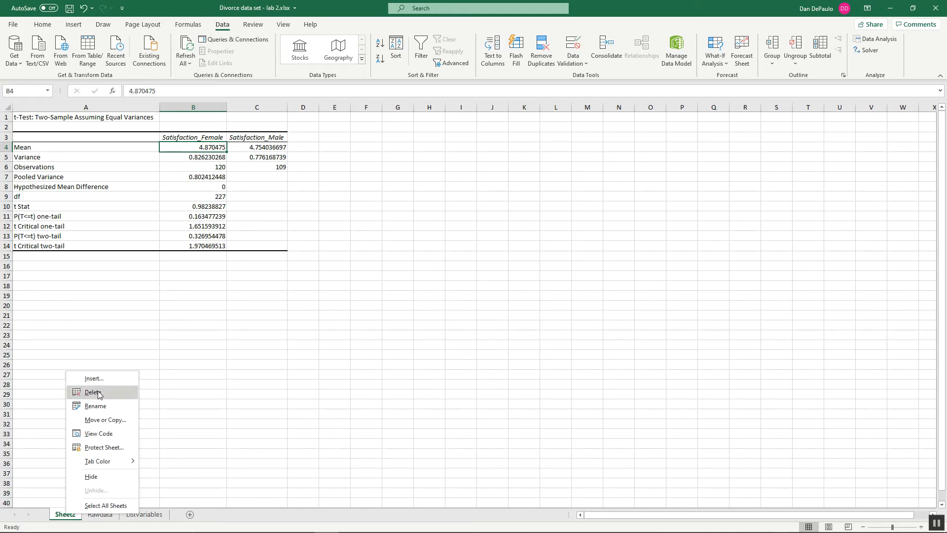
click(98, 393)
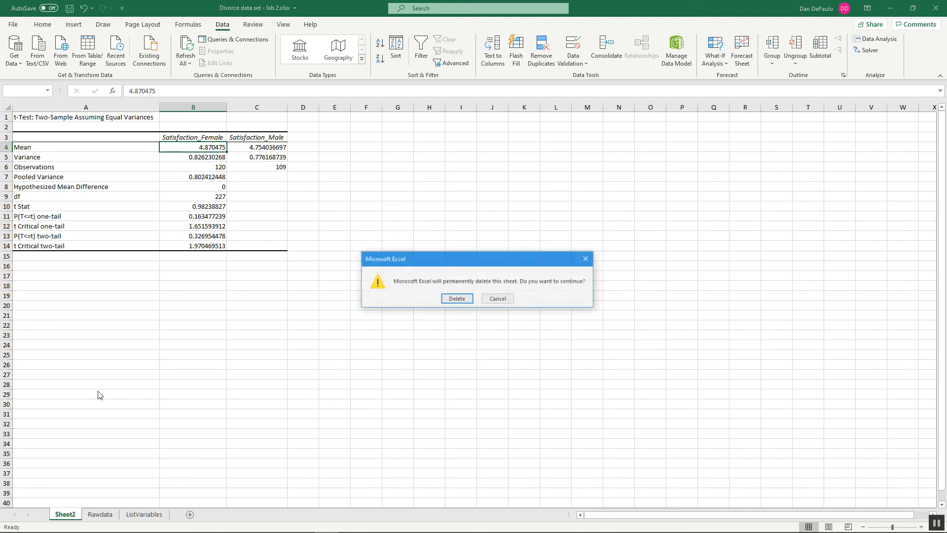
click(447, 297)
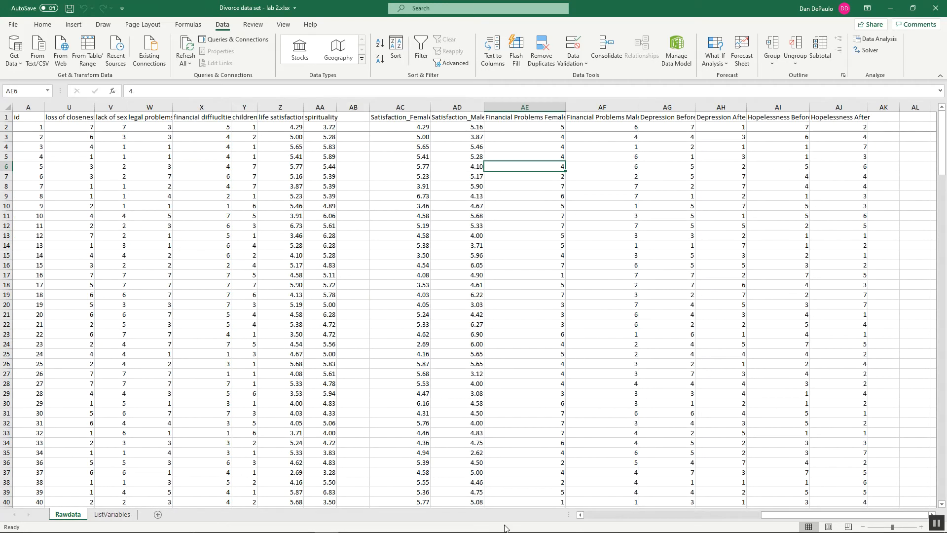
Step: Switch to the Lab 2 PSY 220 document in Word and review the t-test instructions, its write-up and the depression-after-divorce hypotheses
click(399, 523)
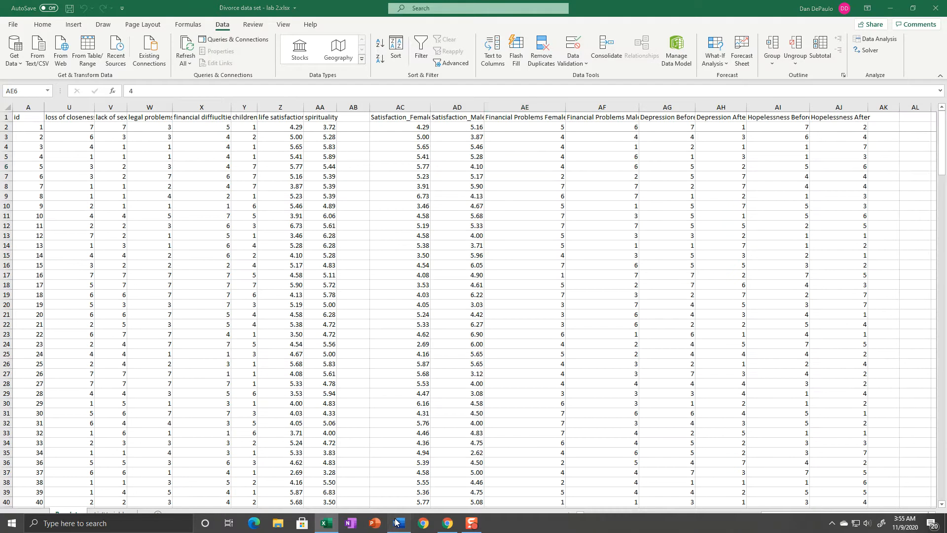
scroll(345, 330, down, 3)
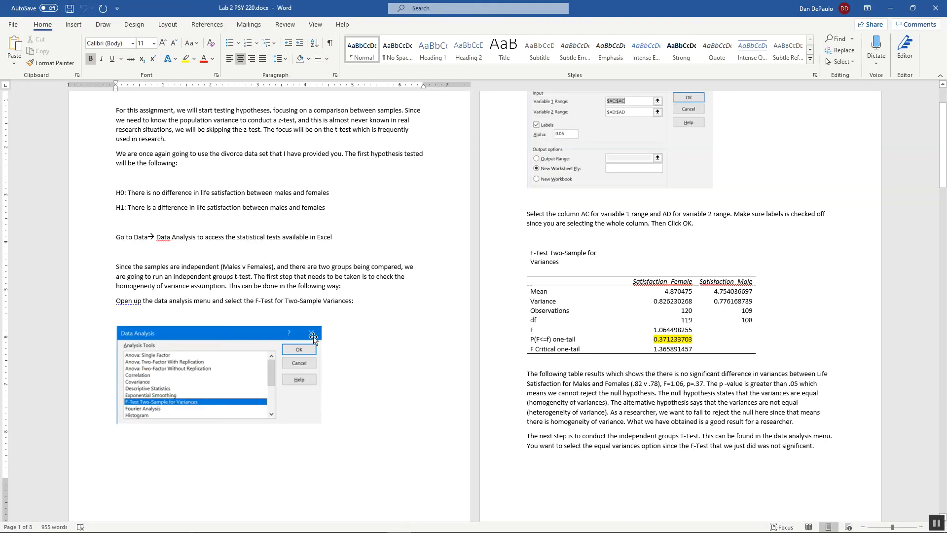
scroll(624, 283, up, 2)
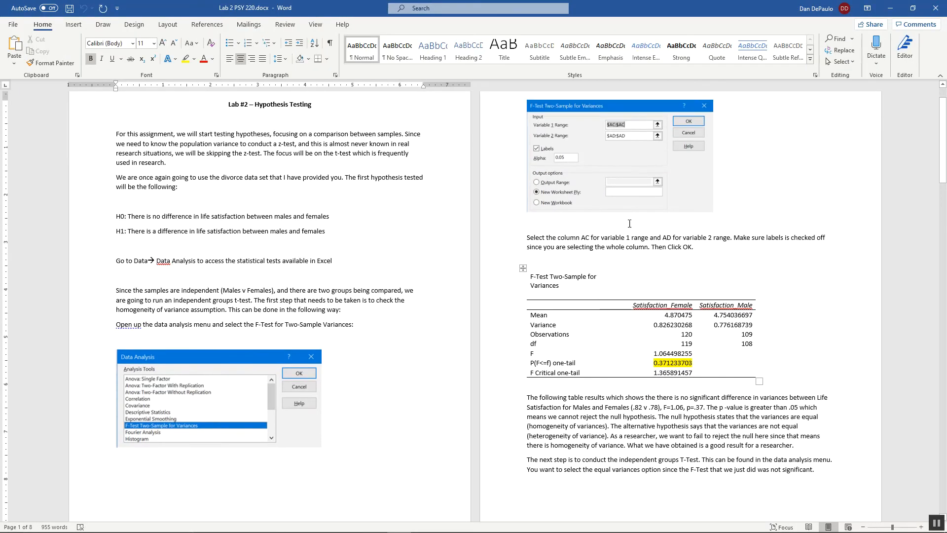
scroll(602, 364, down, 5)
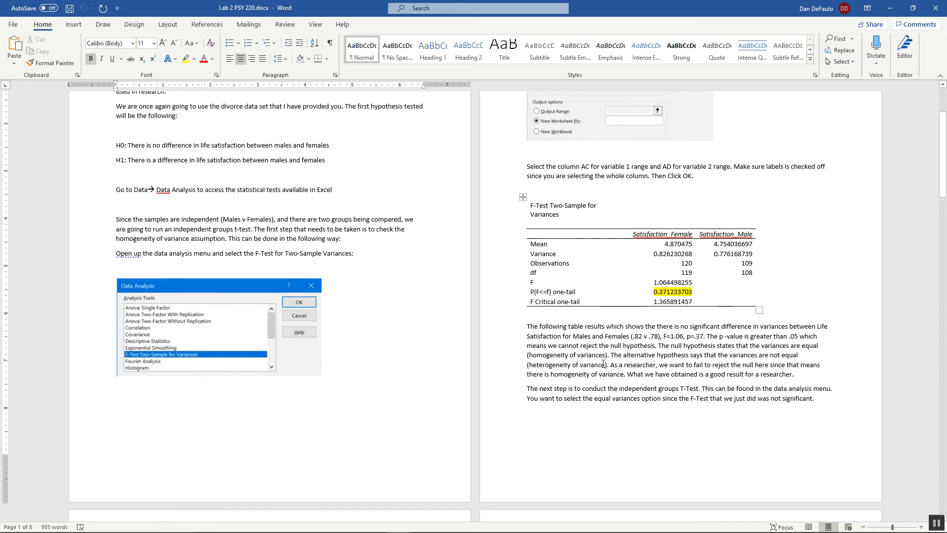
scroll(643, 260, down, 10)
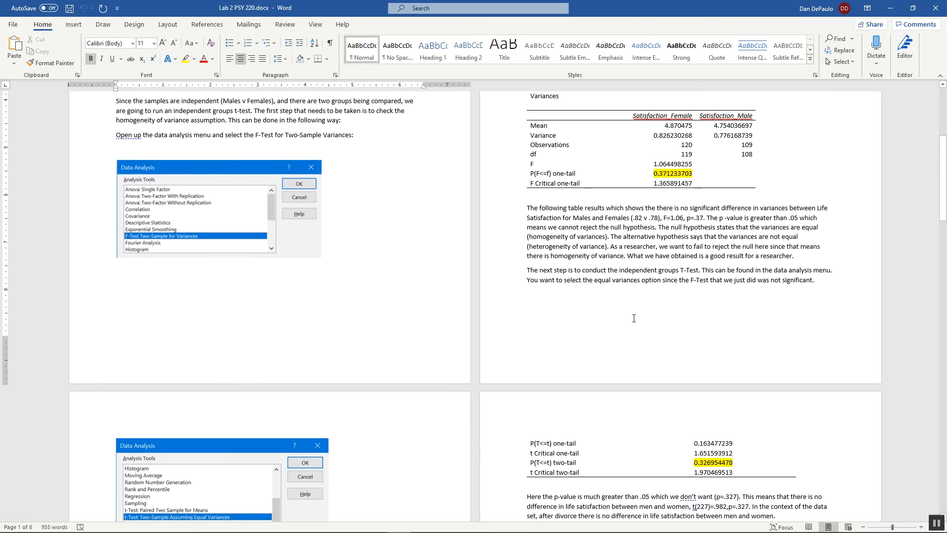
scroll(633, 314, down, 8)
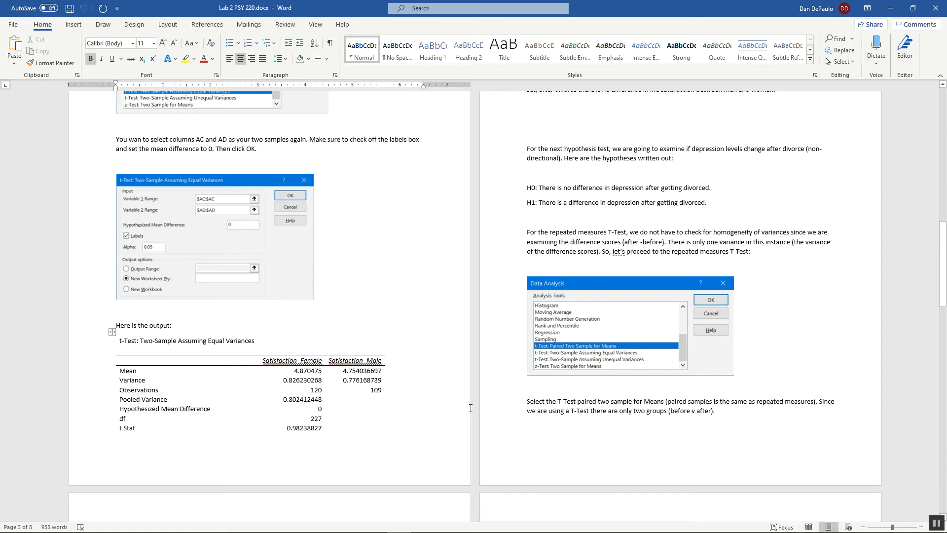
scroll(388, 409, down, 7)
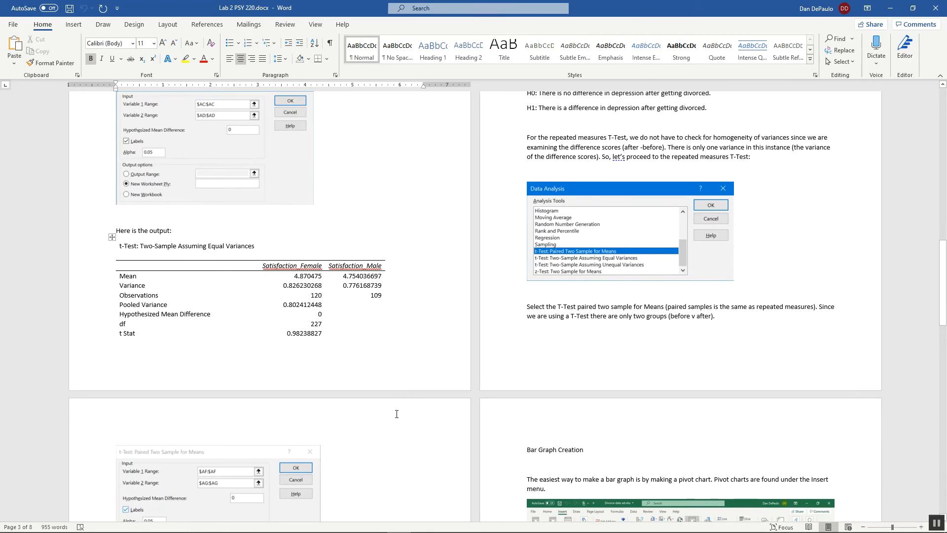
scroll(402, 417, up, 15)
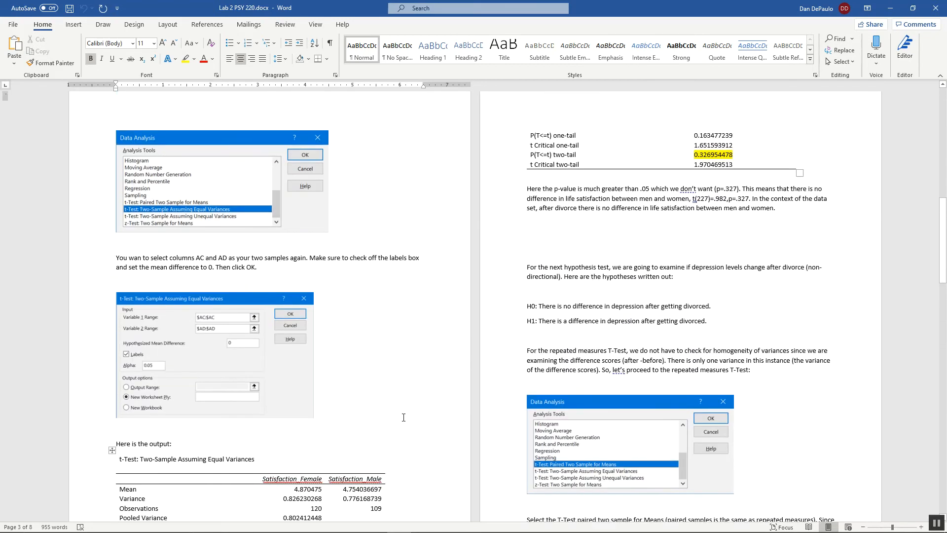
scroll(395, 416, down, 3)
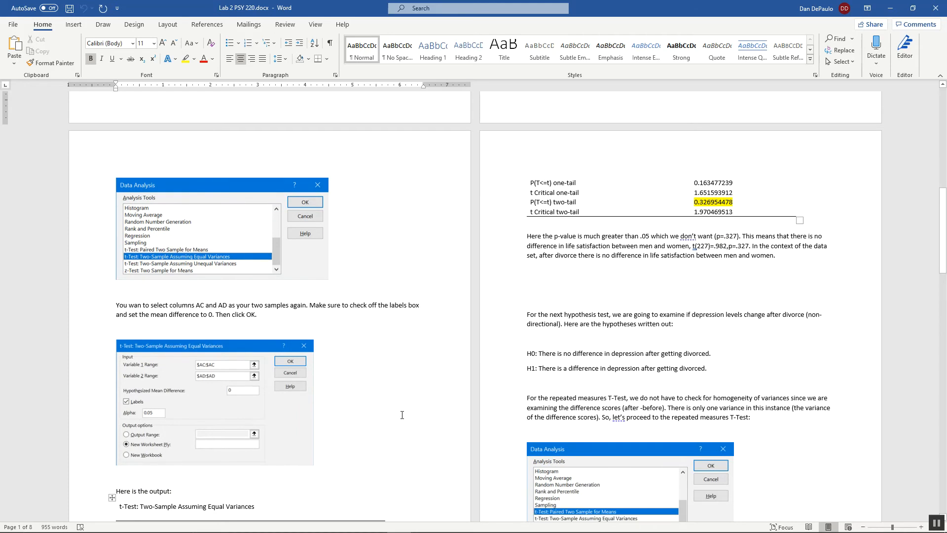
scroll(402, 415, down, 4)
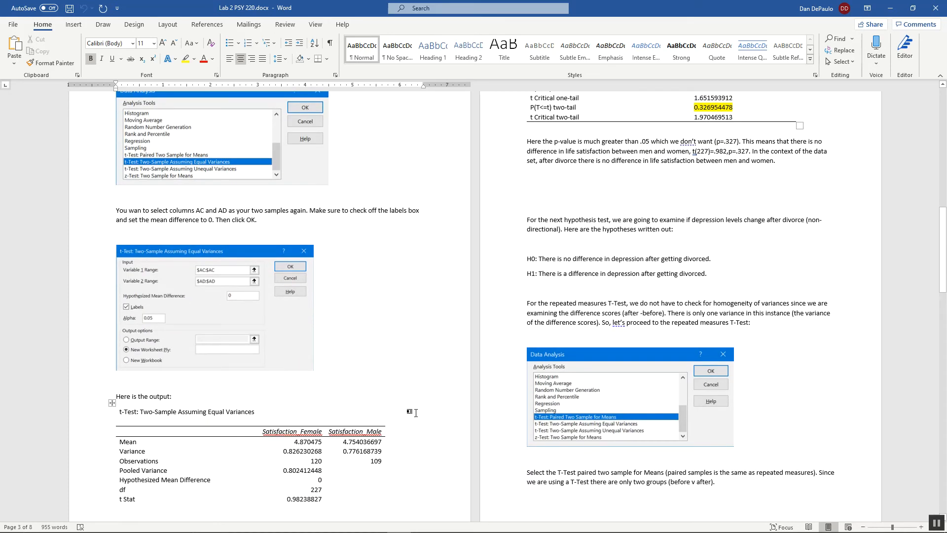
scroll(424, 412, up, 4)
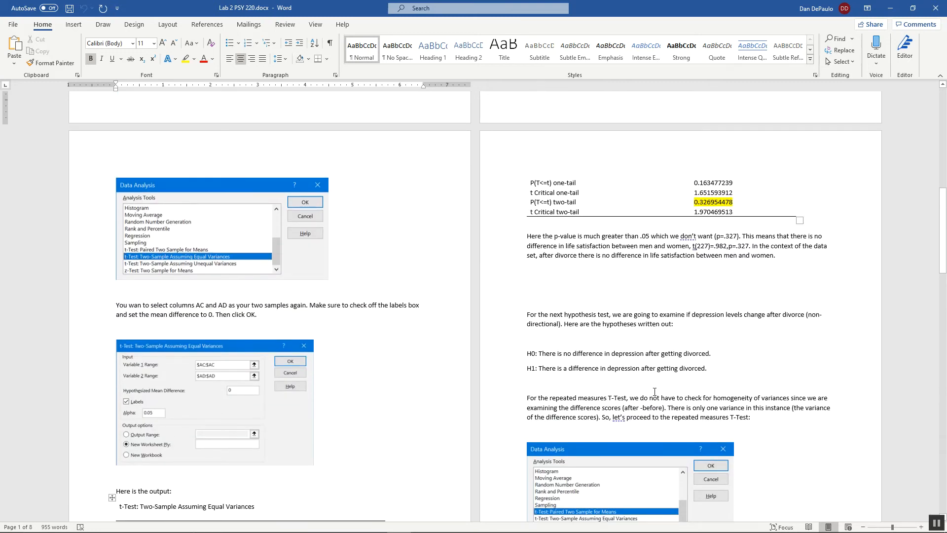
scroll(653, 392, up, 5)
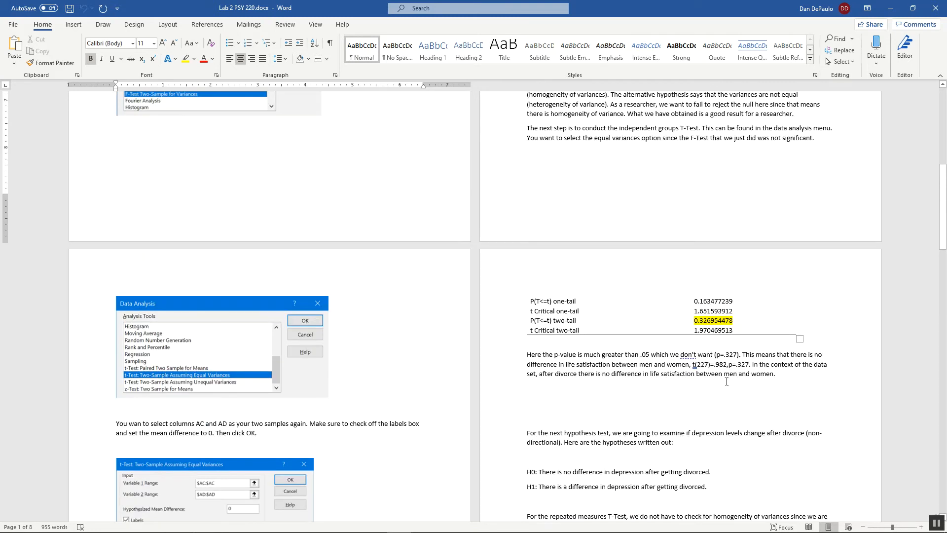
scroll(741, 378, down, 3)
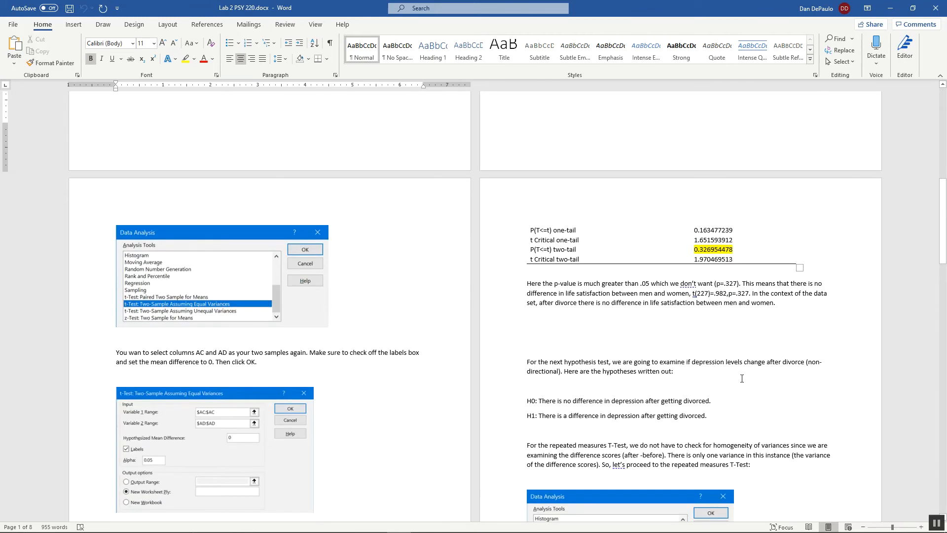
scroll(742, 378, down, 2)
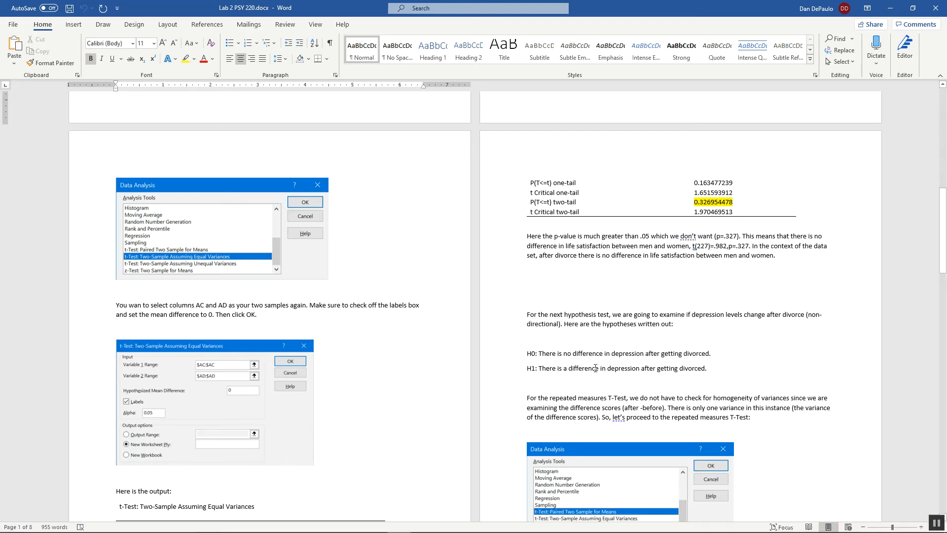
Step: Switch from the Word instructions to the divorce workbook in Excel and locate the Depression Before (AG) and Depression After (AH) columns
scroll(587, 373, down, 1)
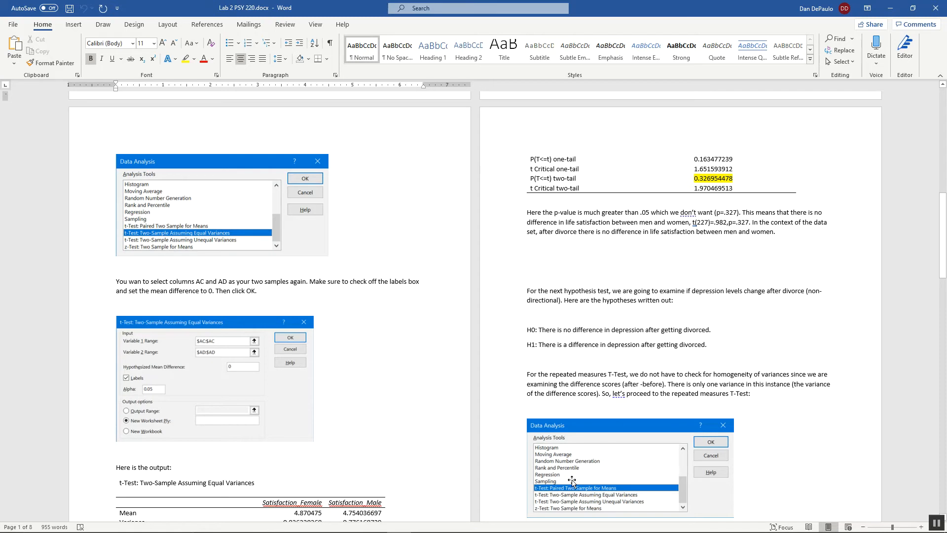
click(325, 523)
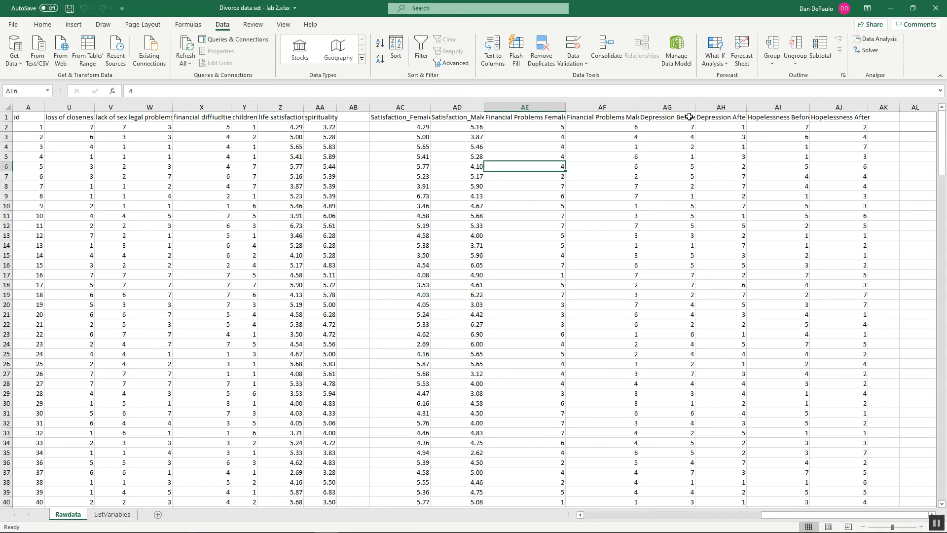
click(674, 107)
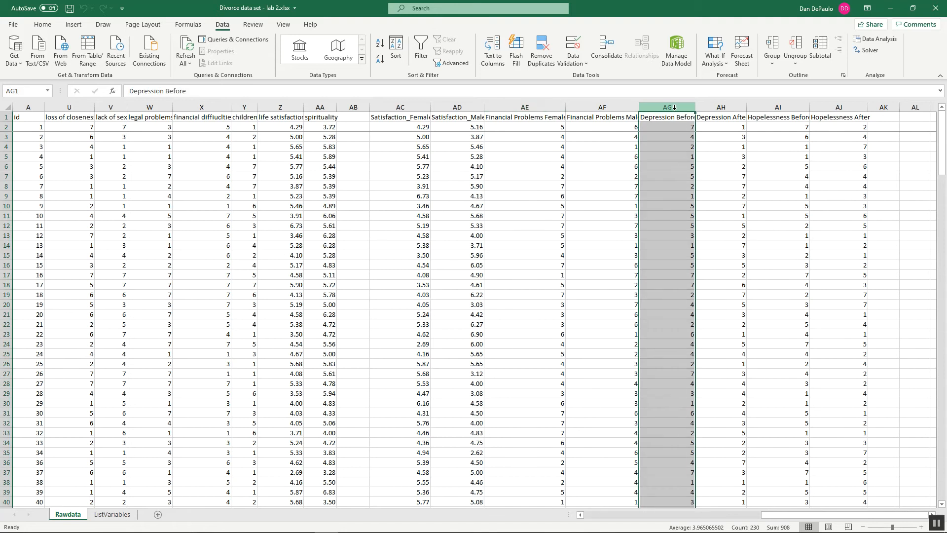
click(718, 107)
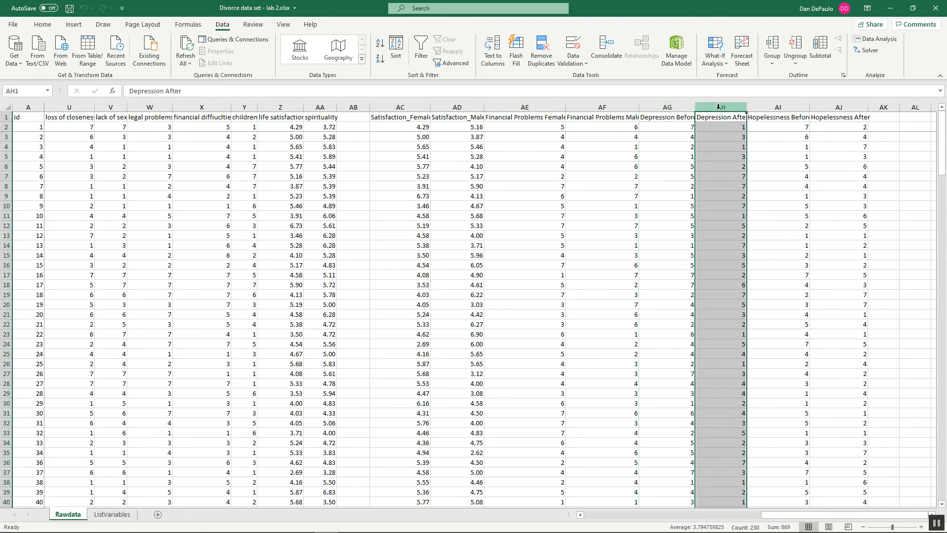
click(681, 102)
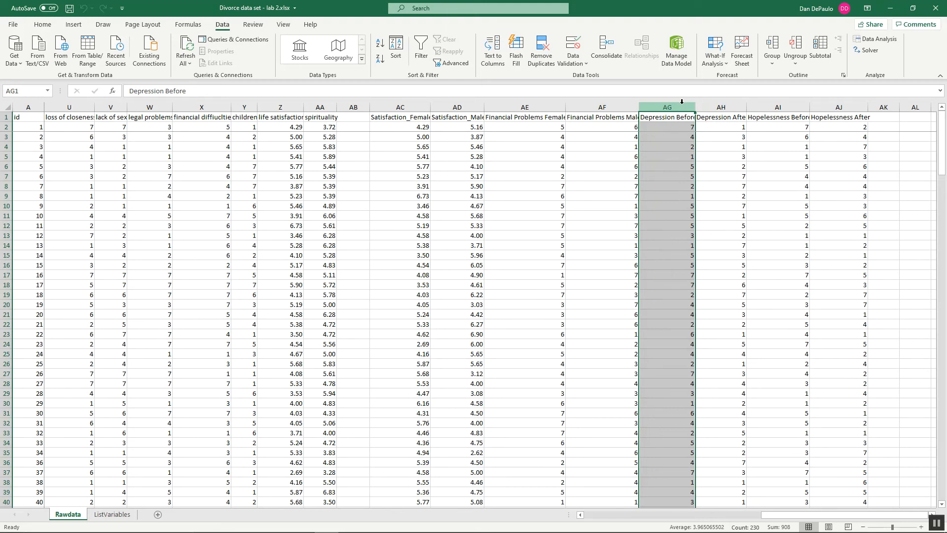
click(720, 107)
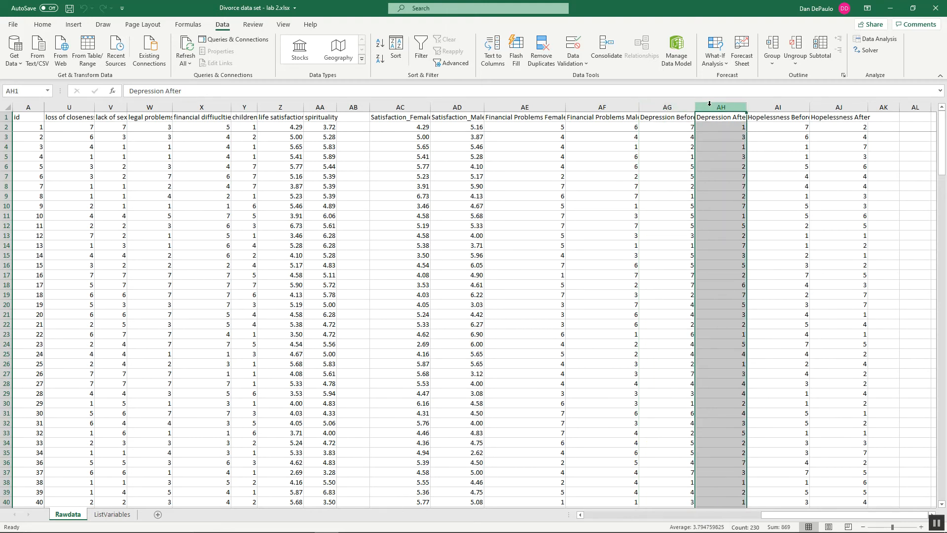
click(676, 108)
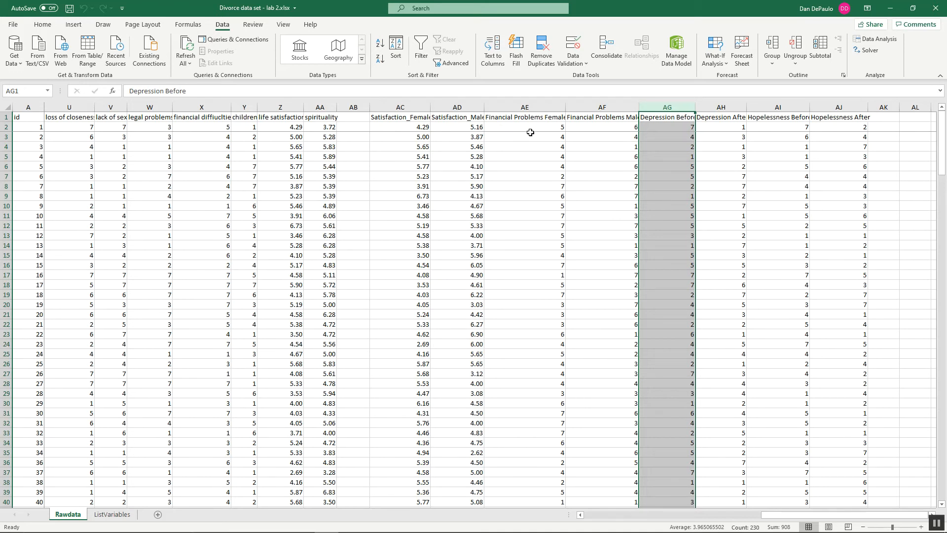
Step: Start a t-Test: Paired Two Sample for Means from the Data Analysis tools
click(894, 43)
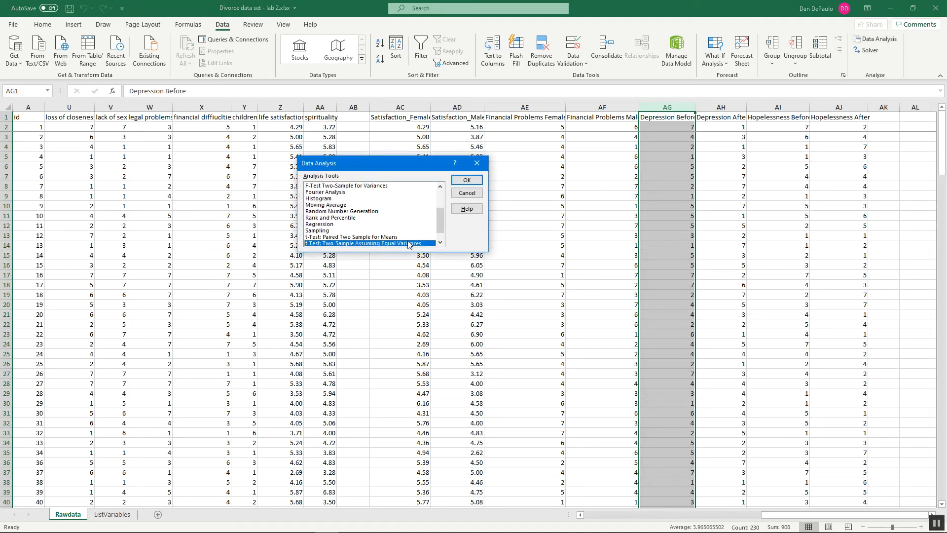
click(440, 243)
click(395, 232)
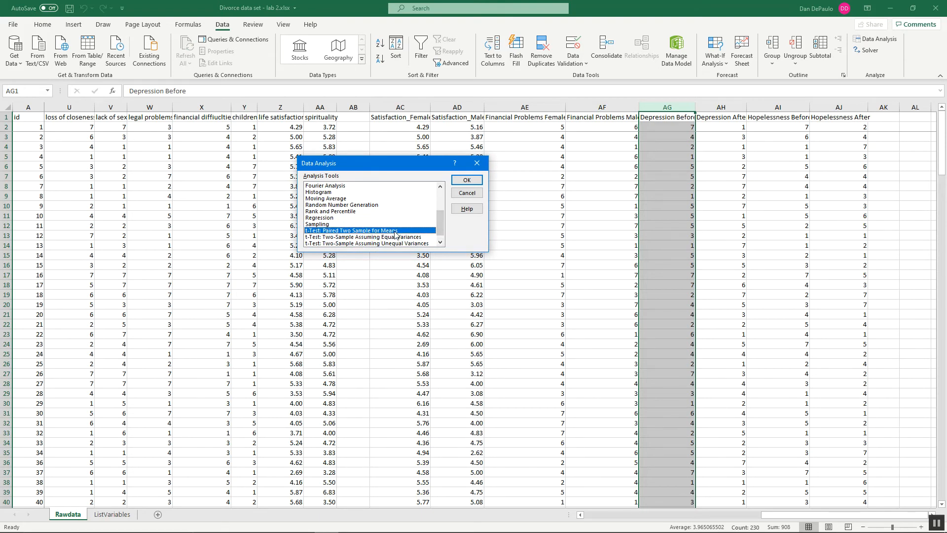
click(471, 181)
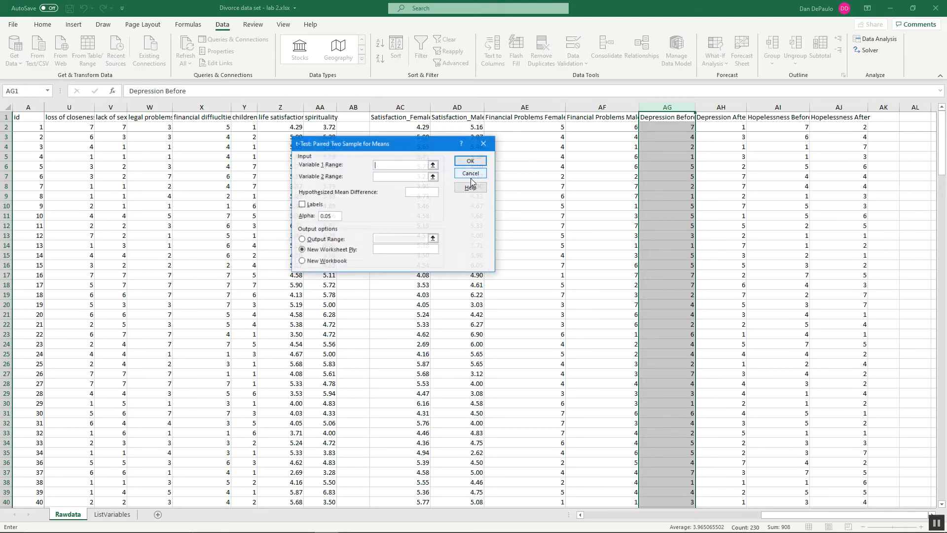
Step: Set the paired t-test's Variable 1 range to column AG (Depression Before) and Variable 2 range to column AH (Depression After)
click(433, 165)
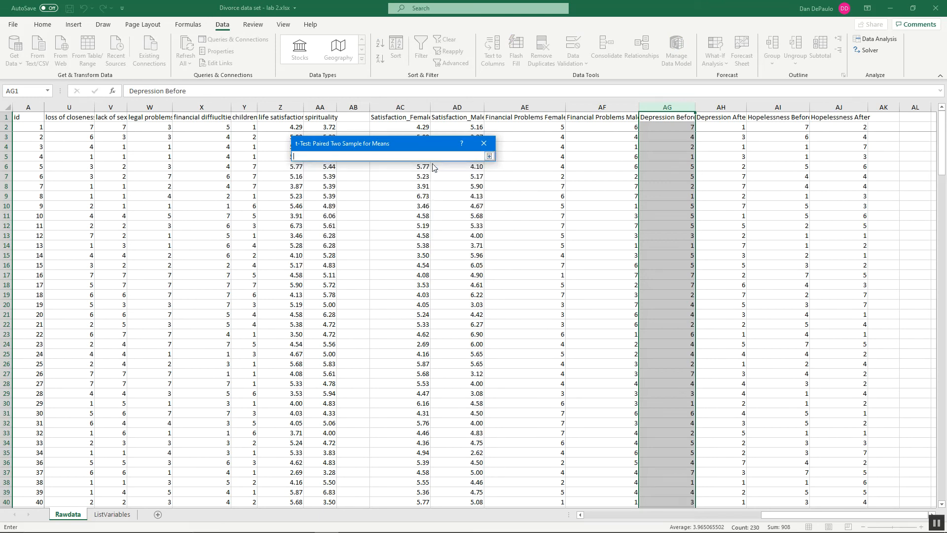
click(677, 103)
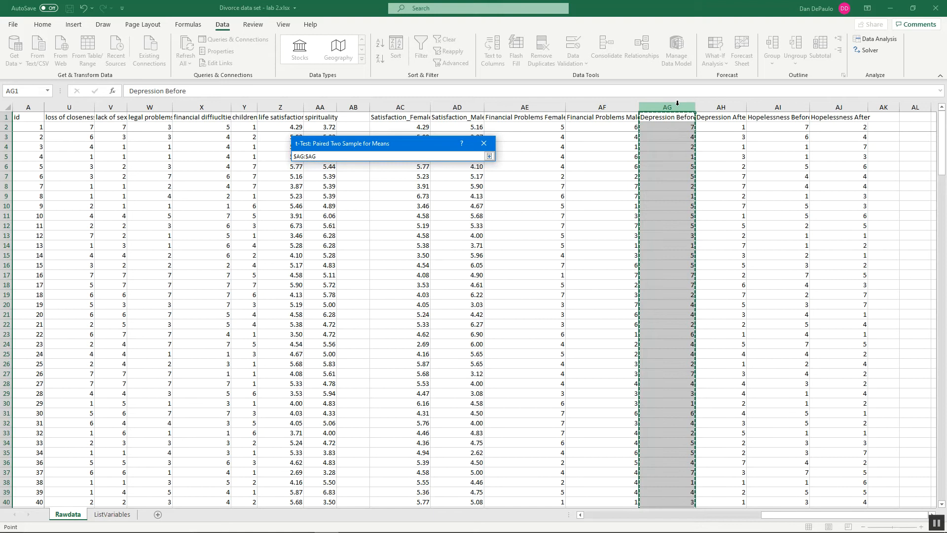
click(489, 156)
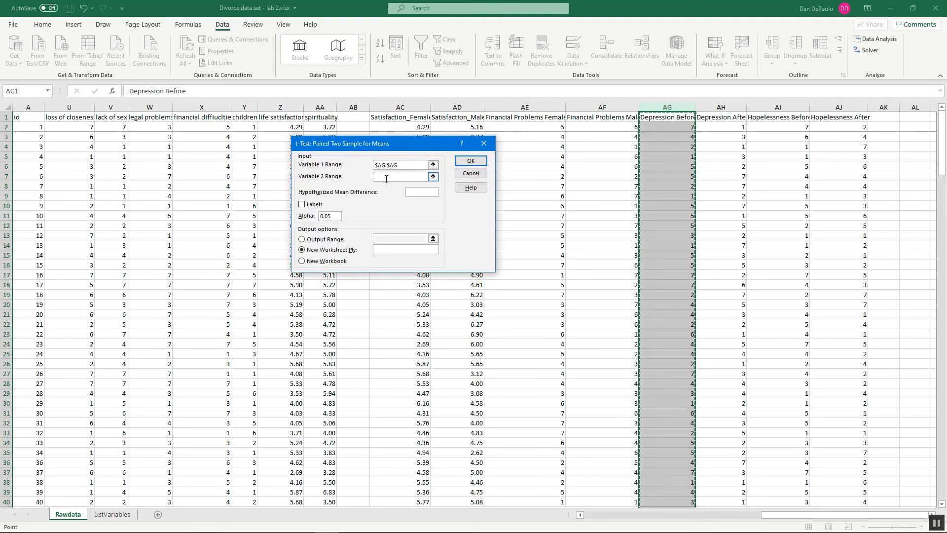
click(433, 177)
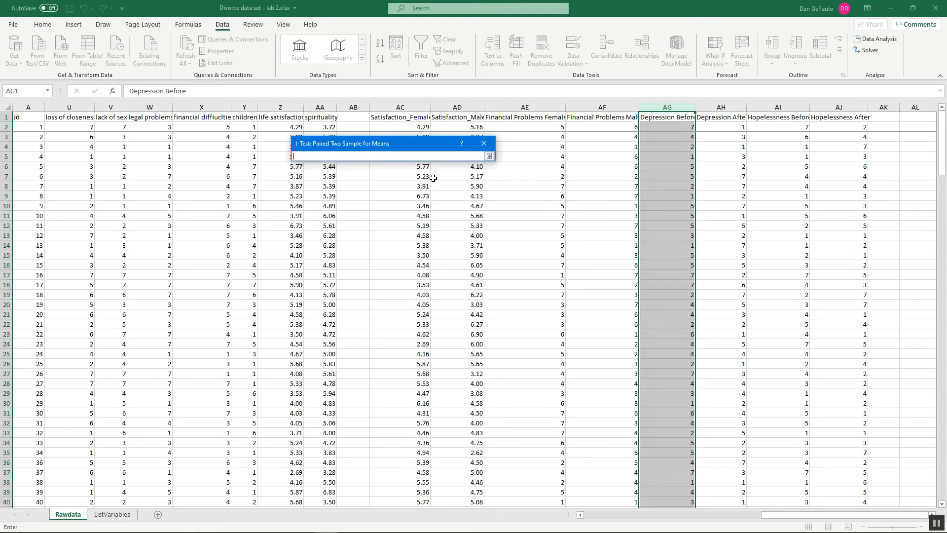
click(729, 105)
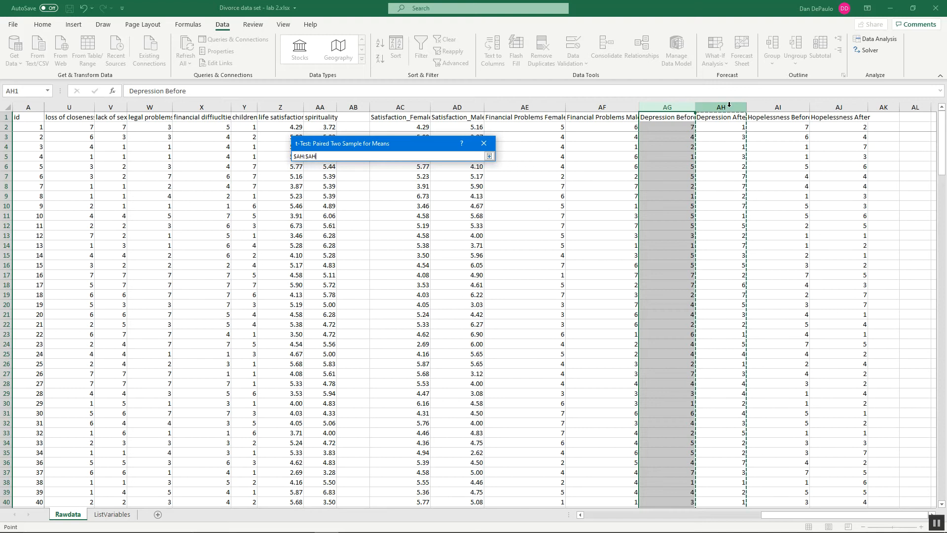
click(489, 156)
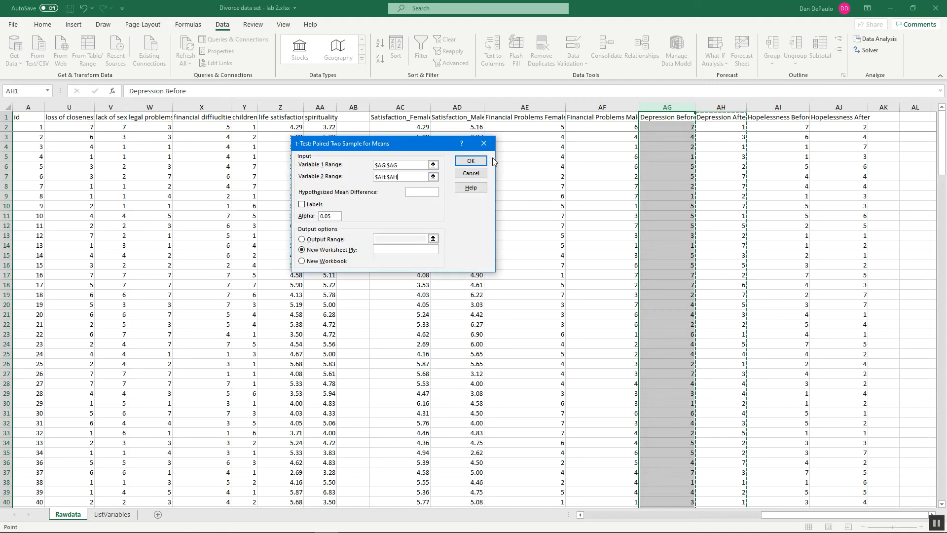
Step: Turn on Labels, set the hypothesized mean difference to 0 and run the paired t-test to a new worksheet
click(302, 205)
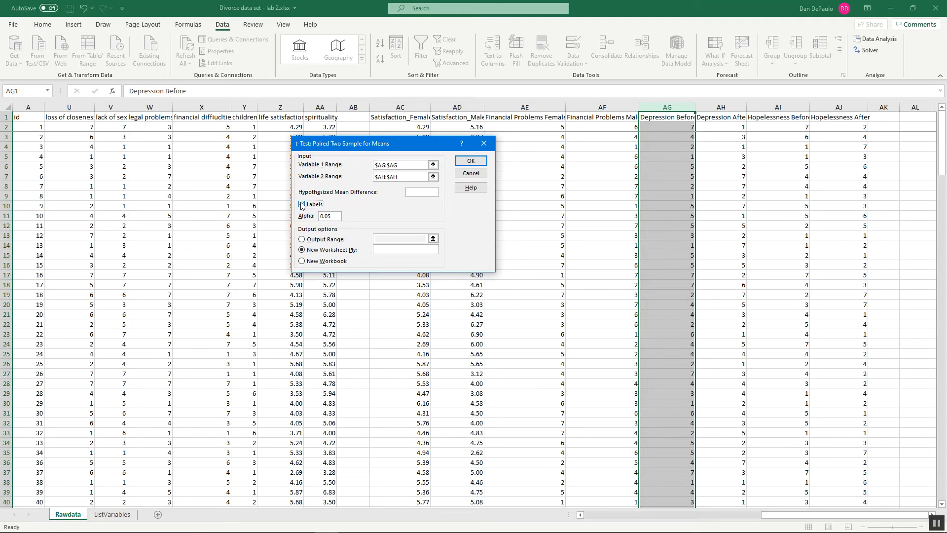
click(430, 191)
click(472, 163)
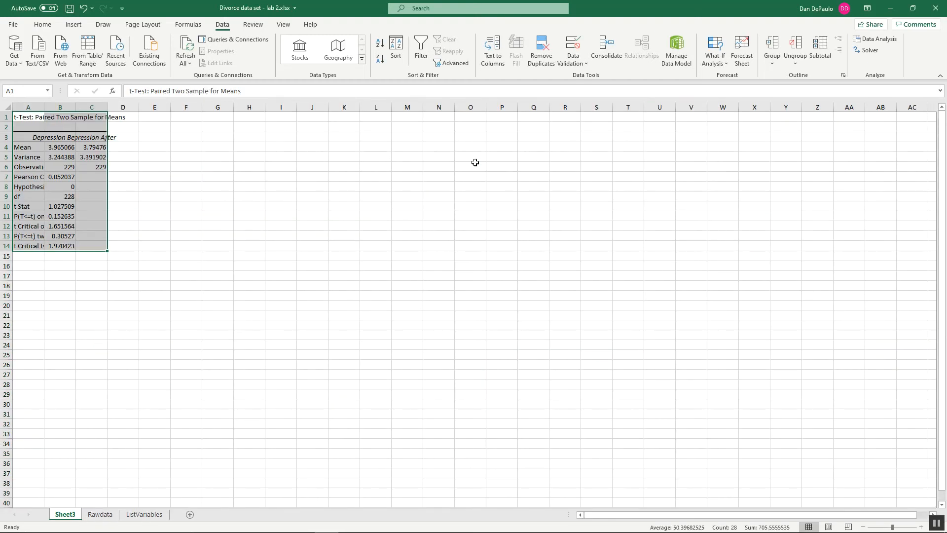
Step: Autofit columns A, B and C of the paired t-test output to their contents
double_click(44, 104)
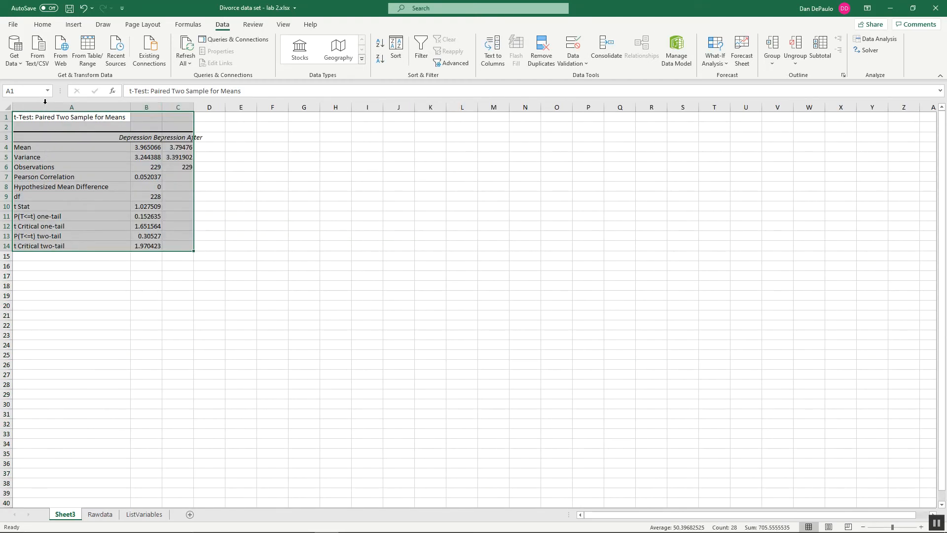
double_click(162, 106)
double_click(224, 107)
click(306, 305)
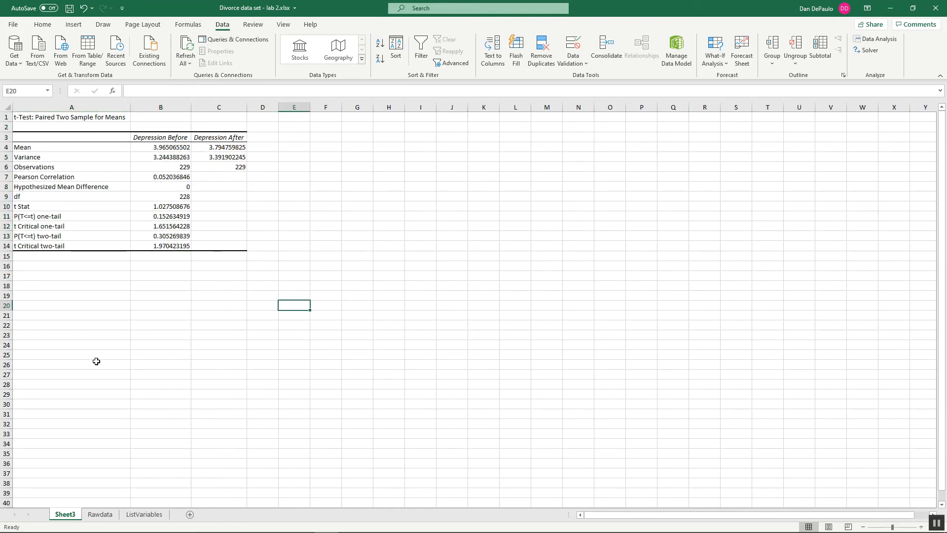
Step: Compare the Depression Before and Depression After means in the paired t-test output
click(175, 155)
click(175, 147)
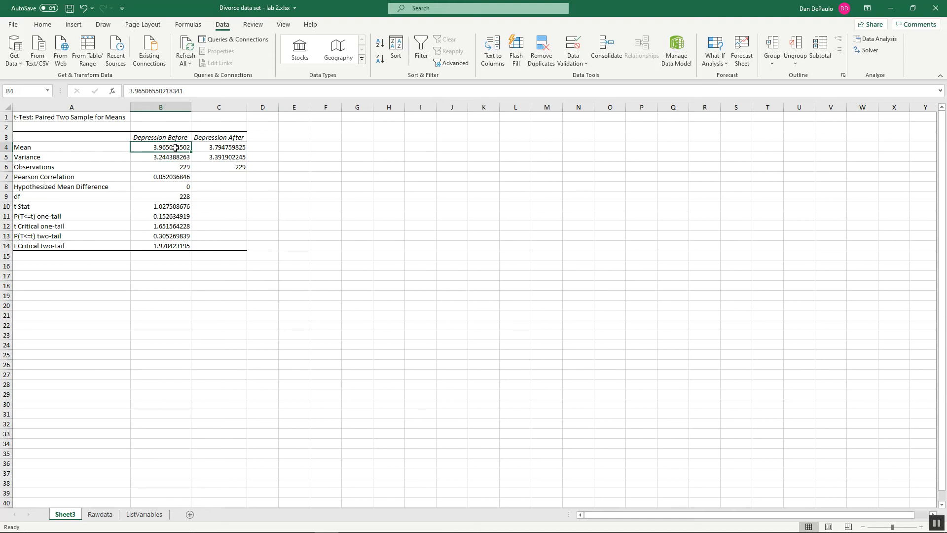
click(230, 146)
click(177, 146)
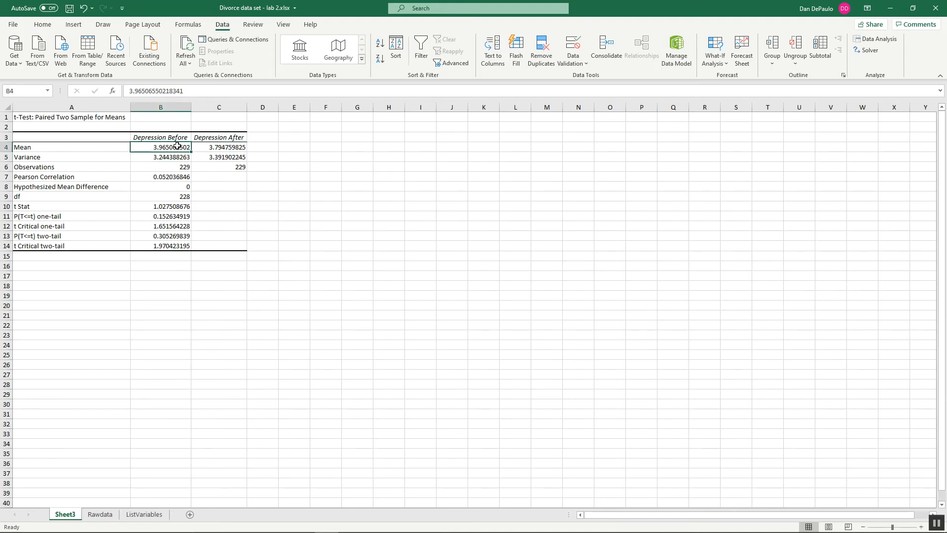
click(232, 146)
click(172, 146)
click(227, 146)
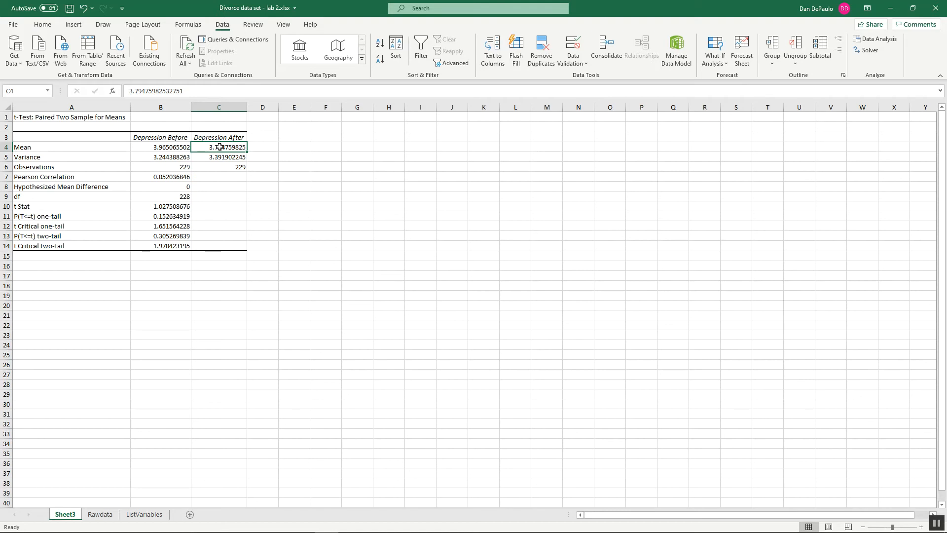
Step: Compare the variances of the Depression Before and Depression After scores in the output
click(174, 157)
click(222, 155)
click(188, 156)
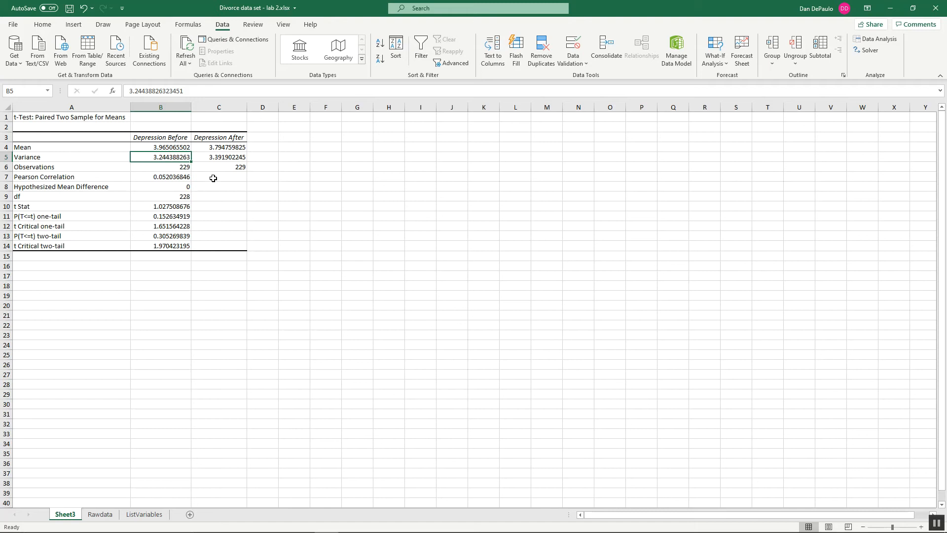
click(219, 157)
click(188, 157)
click(231, 156)
click(187, 157)
click(219, 157)
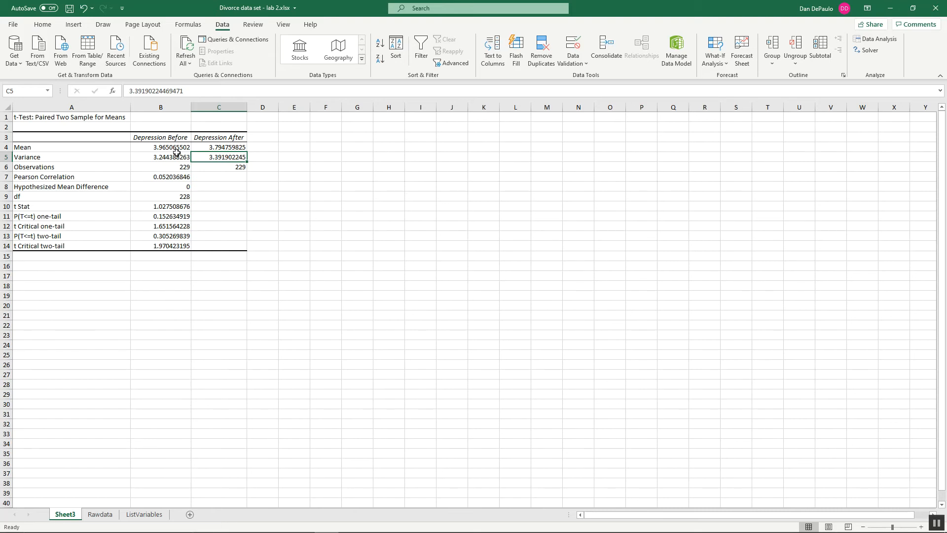
Step: Examine the degrees of freedom, t Stat and two-tail p-value of the paired t-test
click(183, 199)
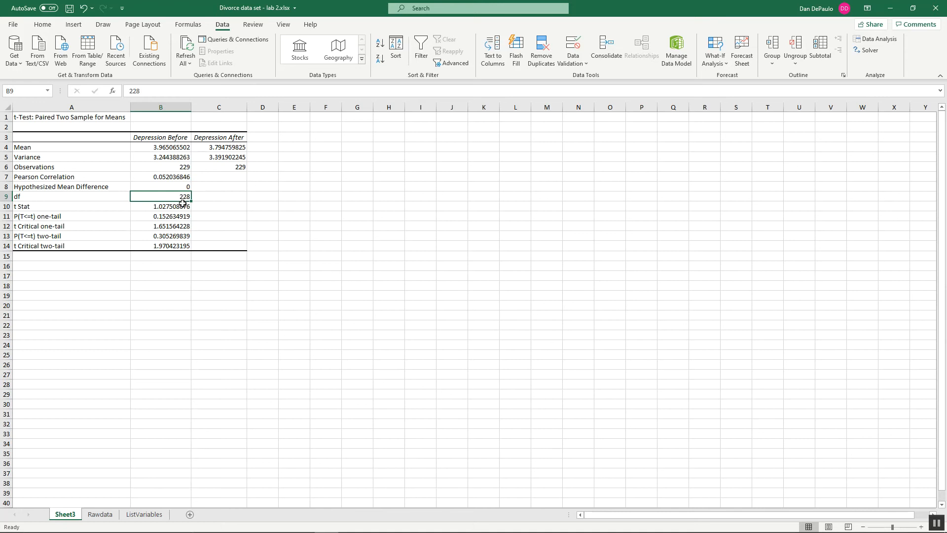
click(179, 206)
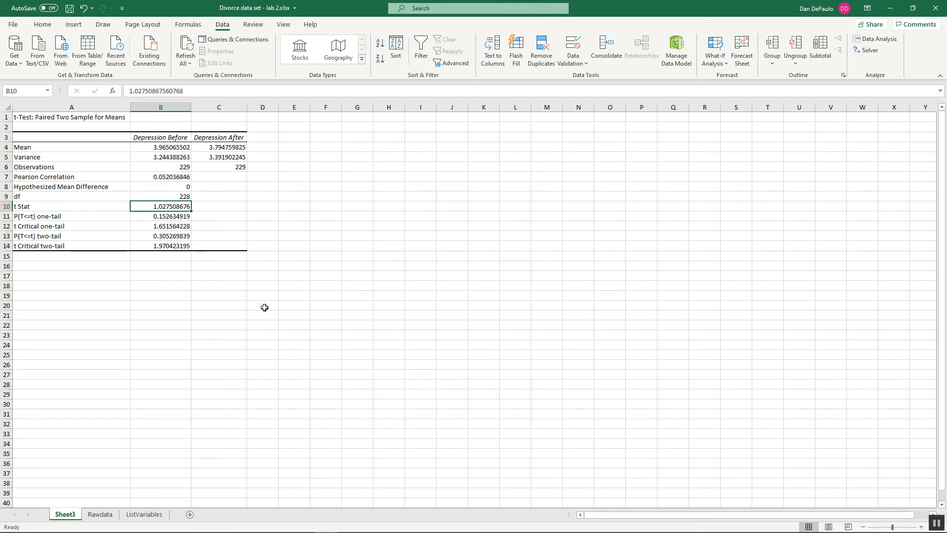
click(169, 236)
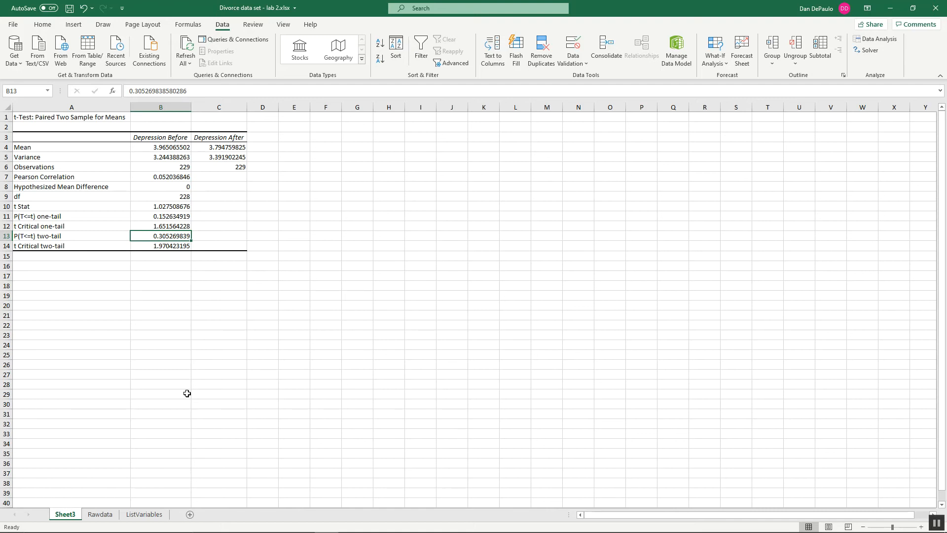
scroll(187, 393, down, 1)
Step: Return to the Rawdata worksheet, check the lab instructions in Word, and select cell AG3 back in Excel
mouse_move(173, 530)
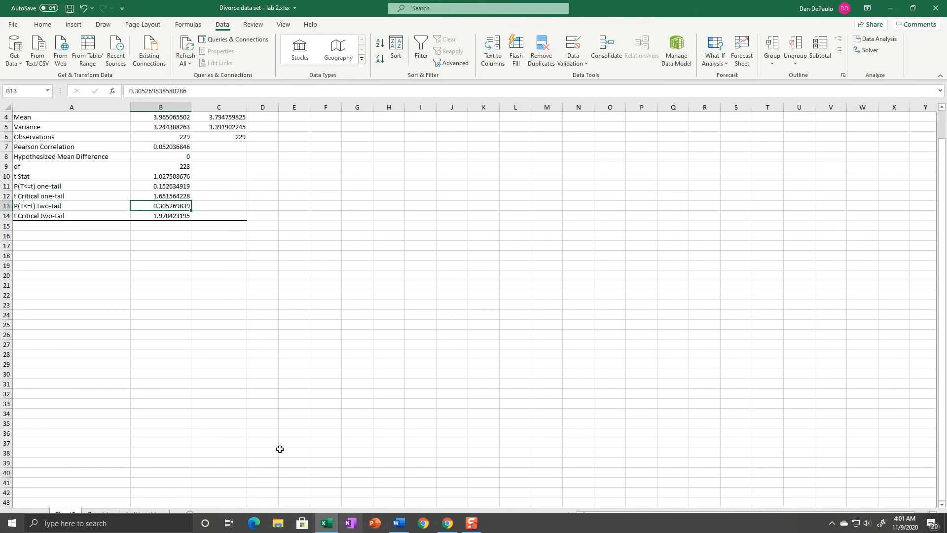
click(106, 515)
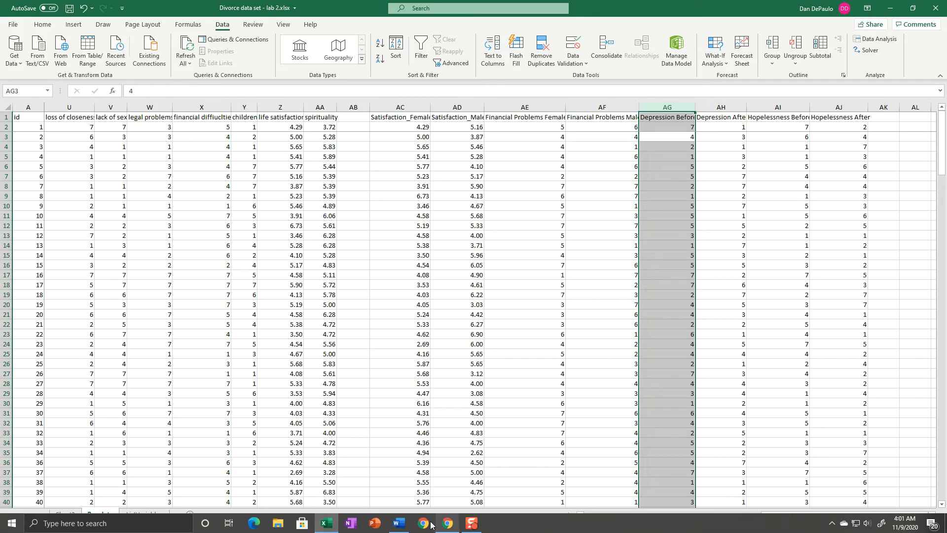
click(399, 523)
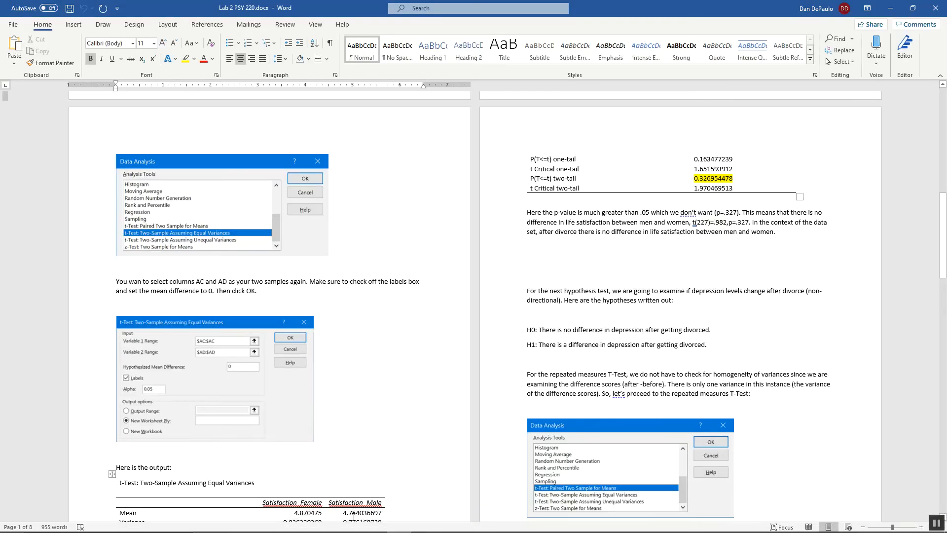
click(326, 523)
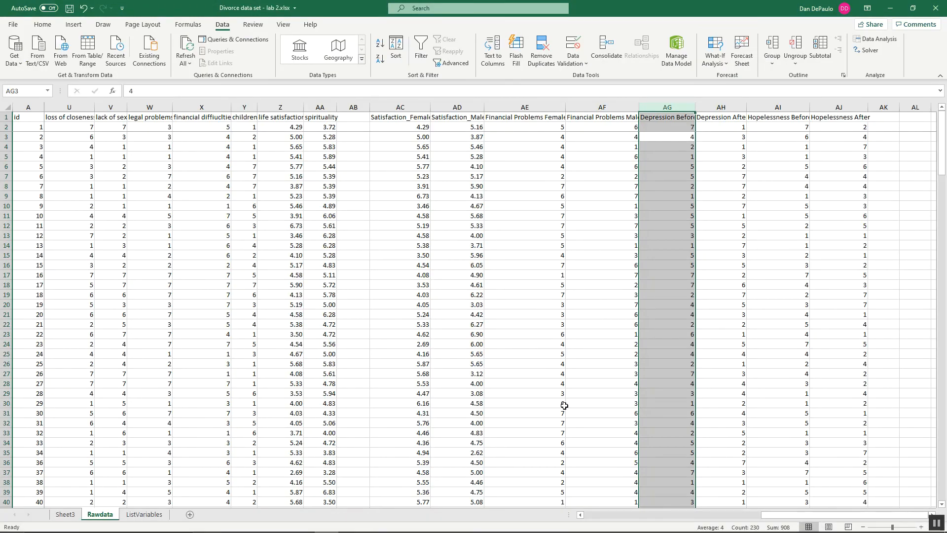
click(684, 137)
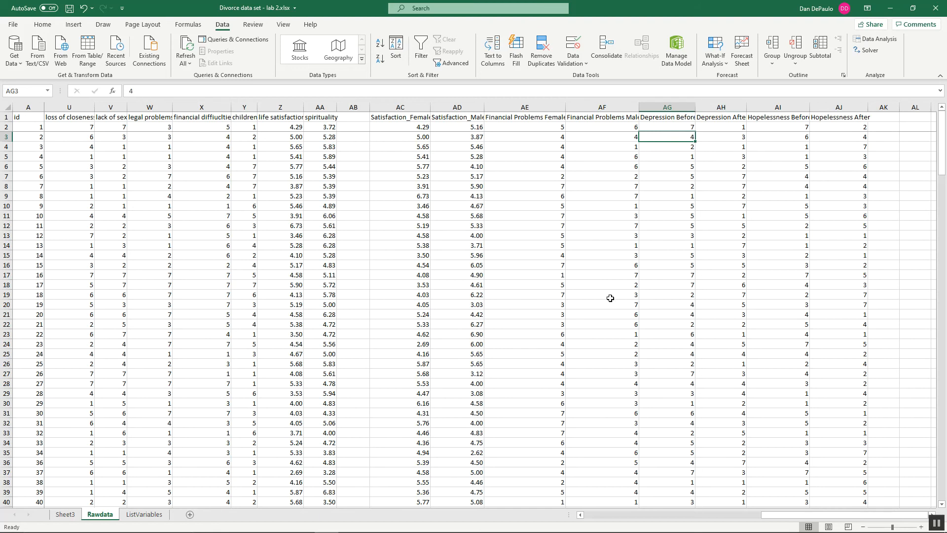
Step: Insert a PivotChart on a new worksheet using the Satisfaction_Female and Satisfaction_Male columns (Rawdata!$AC:$AD) as its source range
mouse_move(351, 532)
click(72, 25)
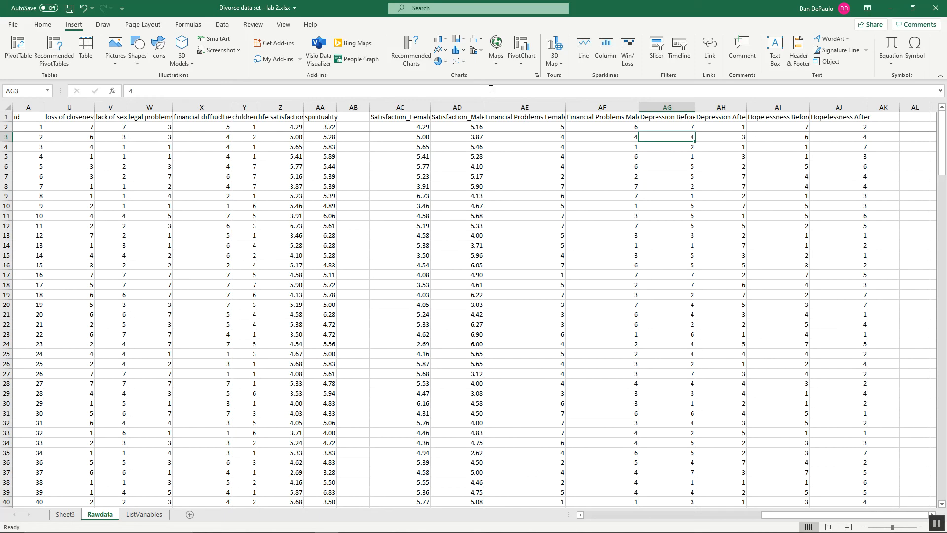
click(522, 47)
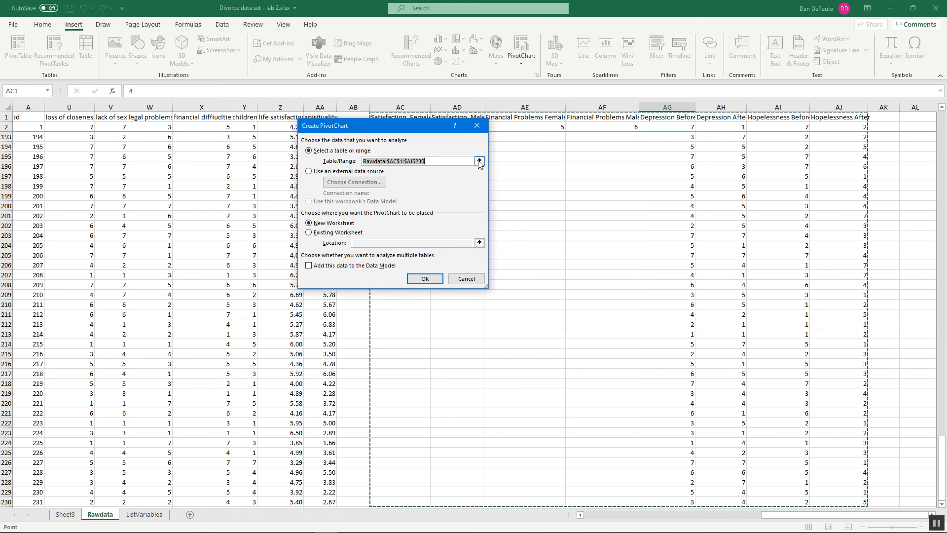
click(479, 162)
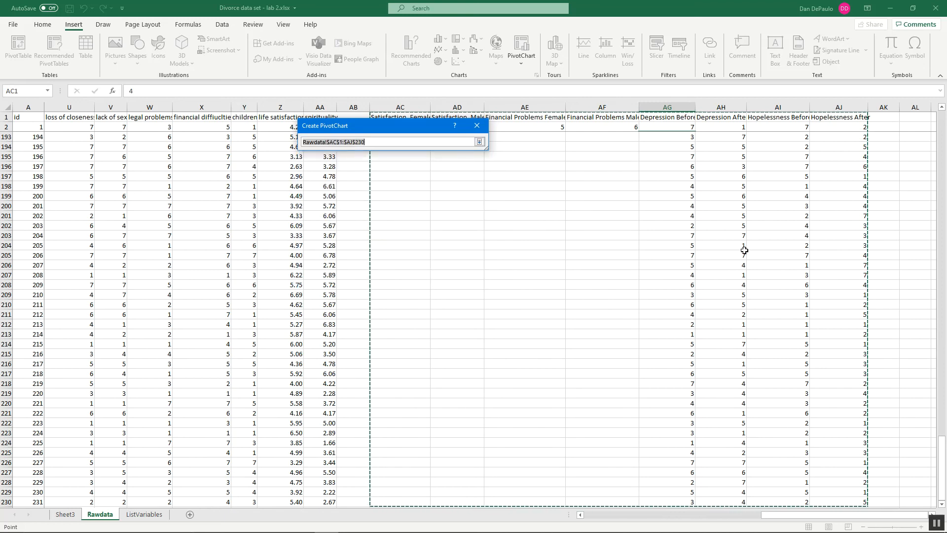
click(943, 122)
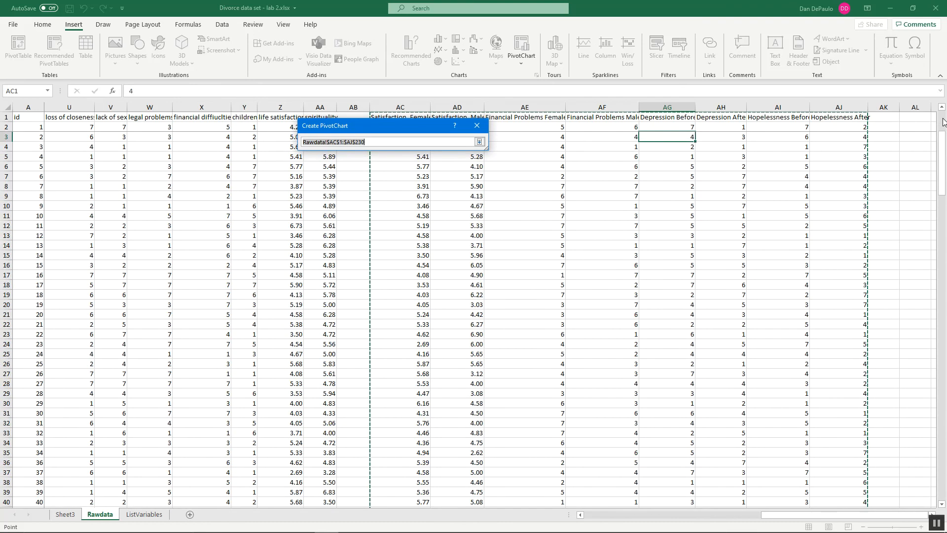
drag(392, 127, 241, 154)
drag(407, 104, 459, 106)
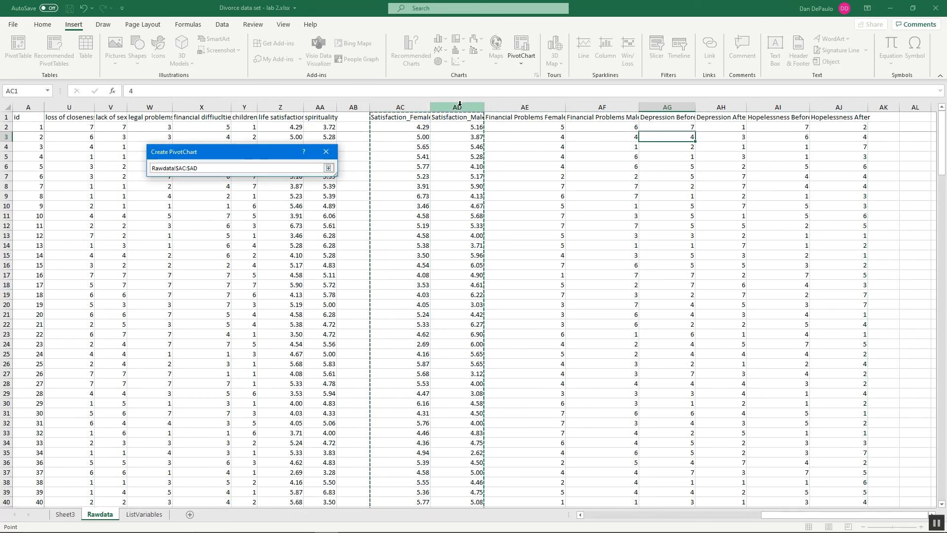
click(328, 169)
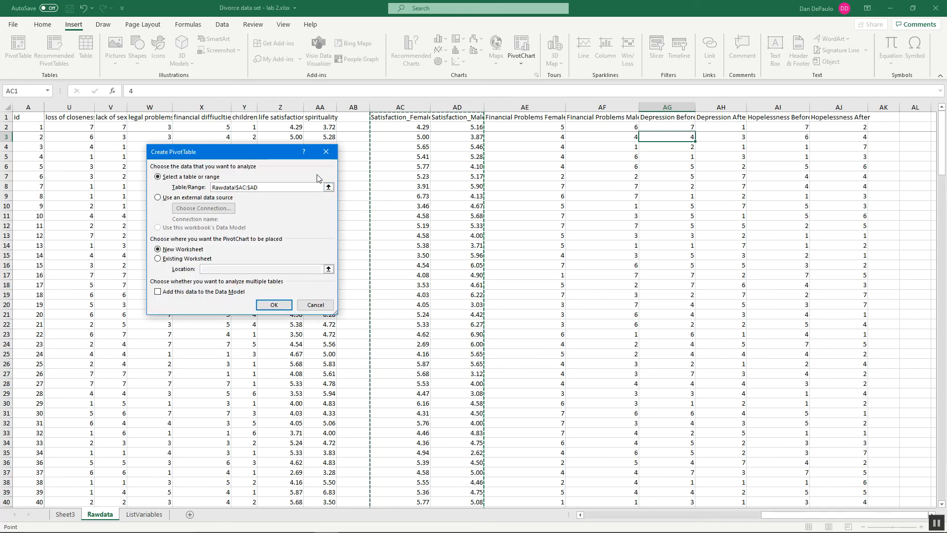
click(274, 305)
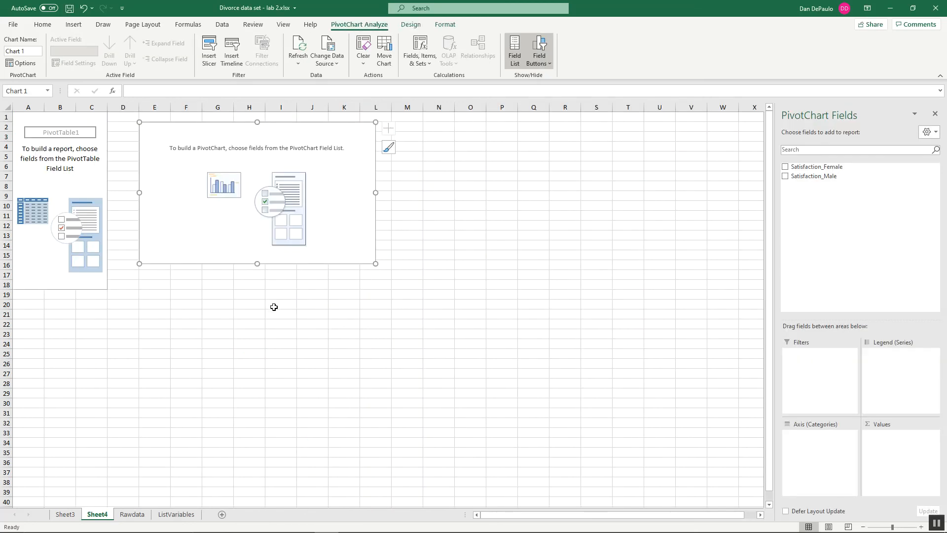
Step: Add Satisfaction_Male and Satisfaction_Female to the PivotChart as value fields, with Satisfaction_Male first
drag(857, 167, 853, 188)
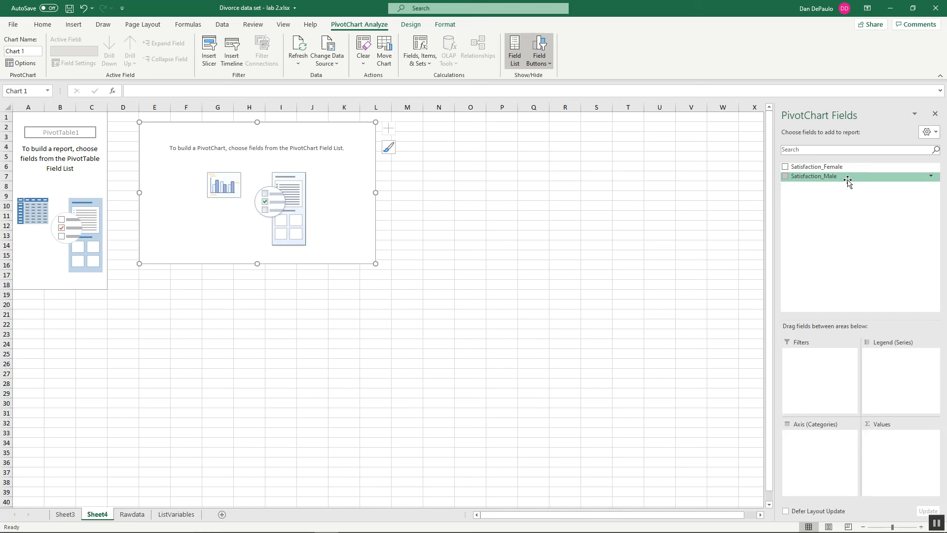
drag(847, 180, 907, 449)
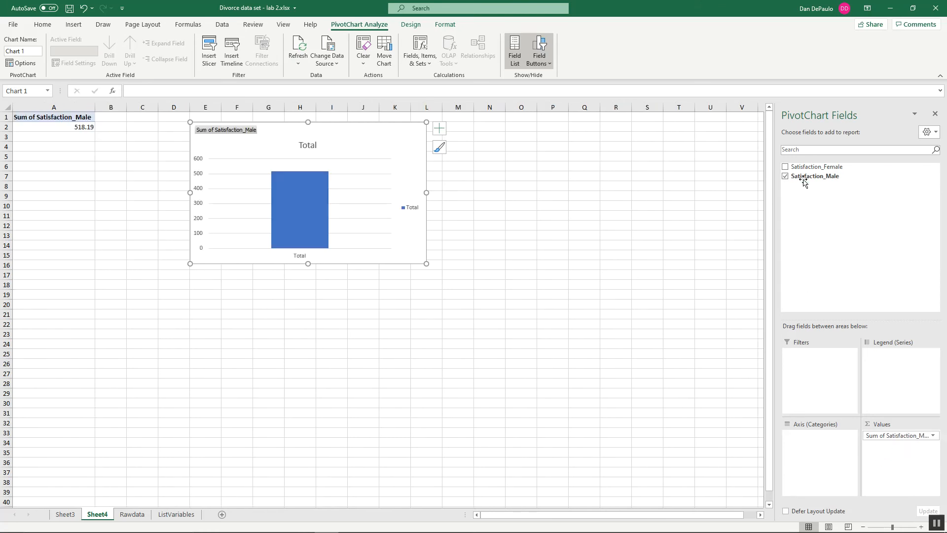
drag(809, 171, 903, 462)
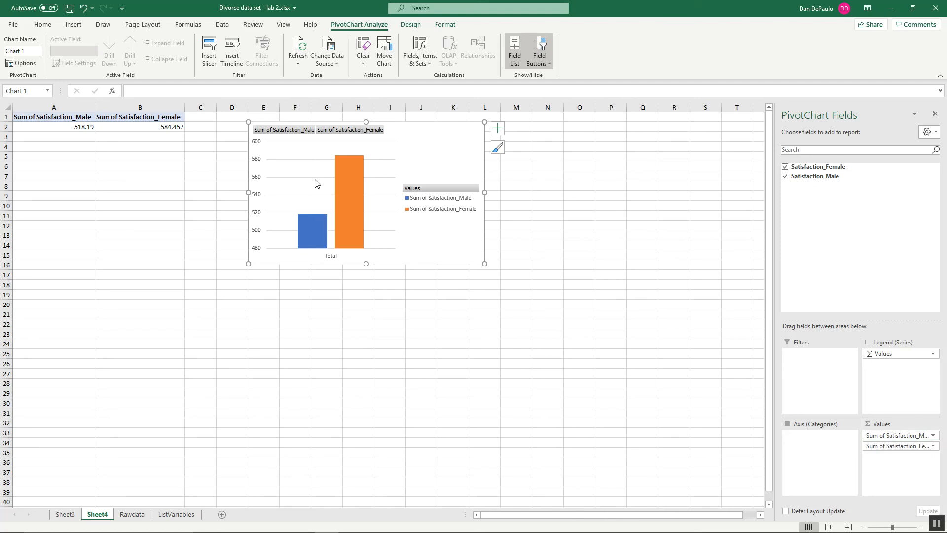
Step: Summarize the Satisfaction_Male value field by Average instead of Sum
mouse_move(349, 166)
click(933, 436)
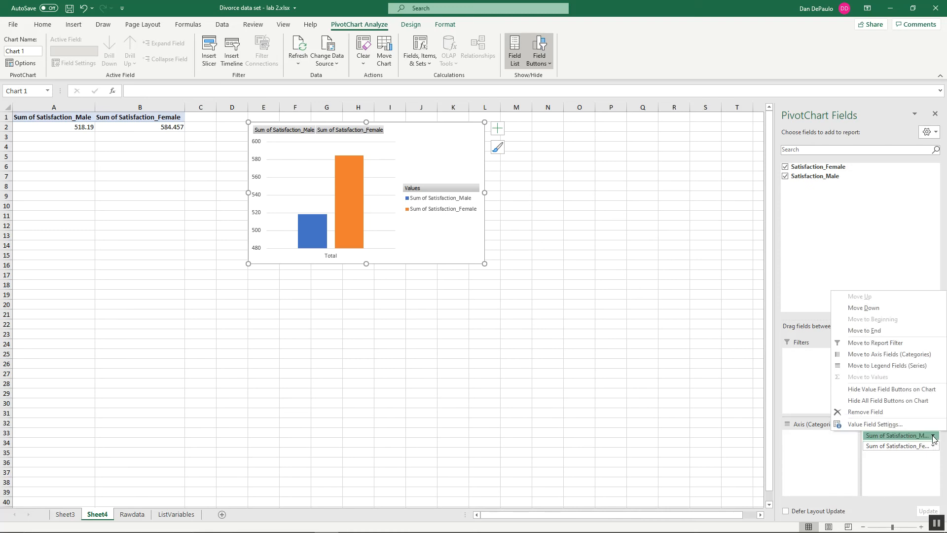
click(892, 425)
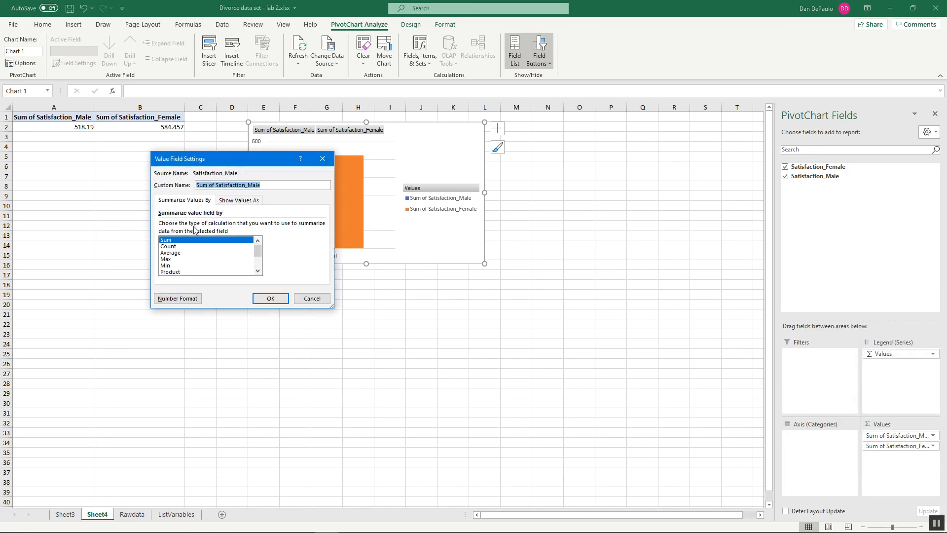
click(170, 253)
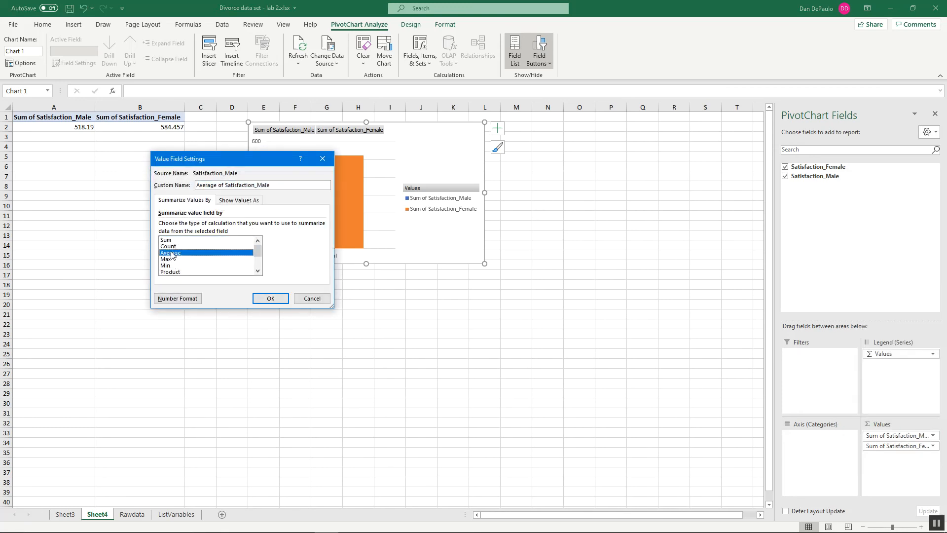
click(279, 302)
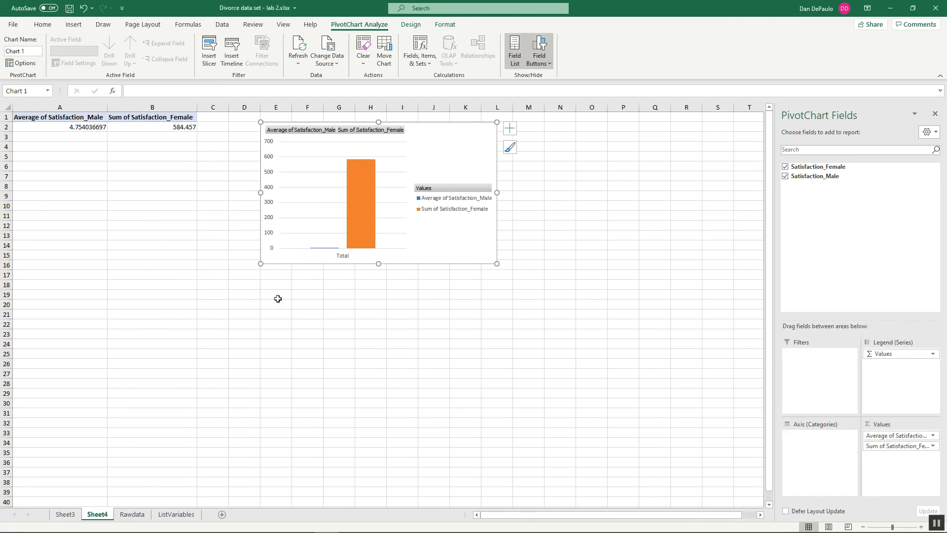
Step: Summarize the Satisfaction_Female value field by Average instead of Sum
click(932, 446)
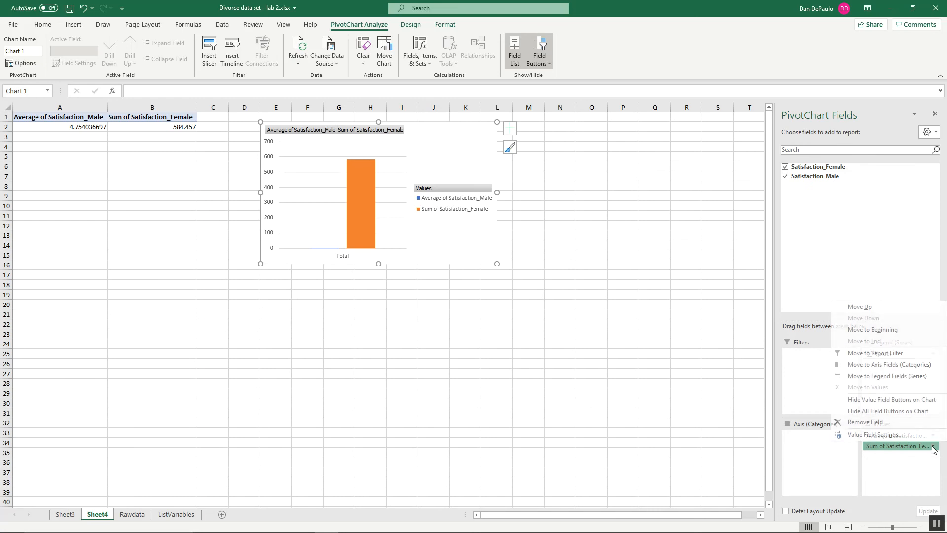
click(903, 437)
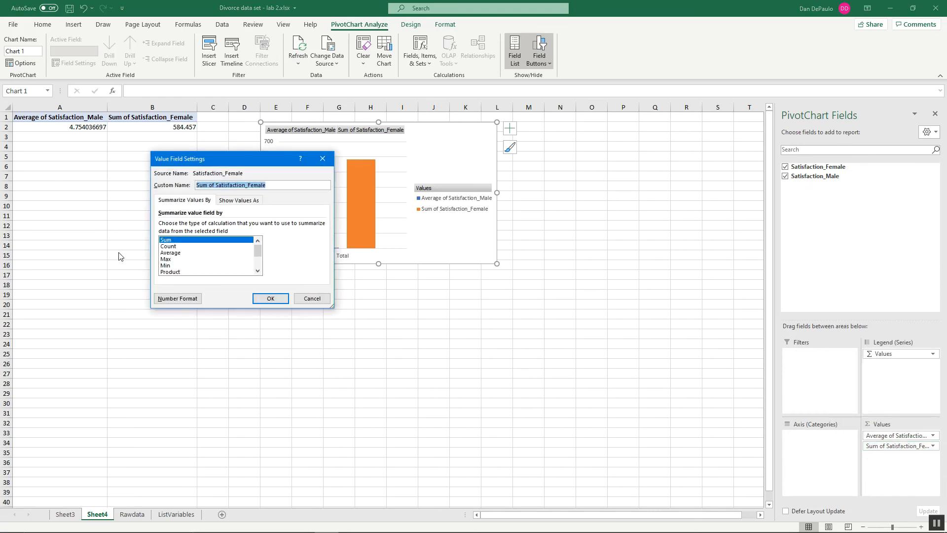
click(175, 253)
click(270, 298)
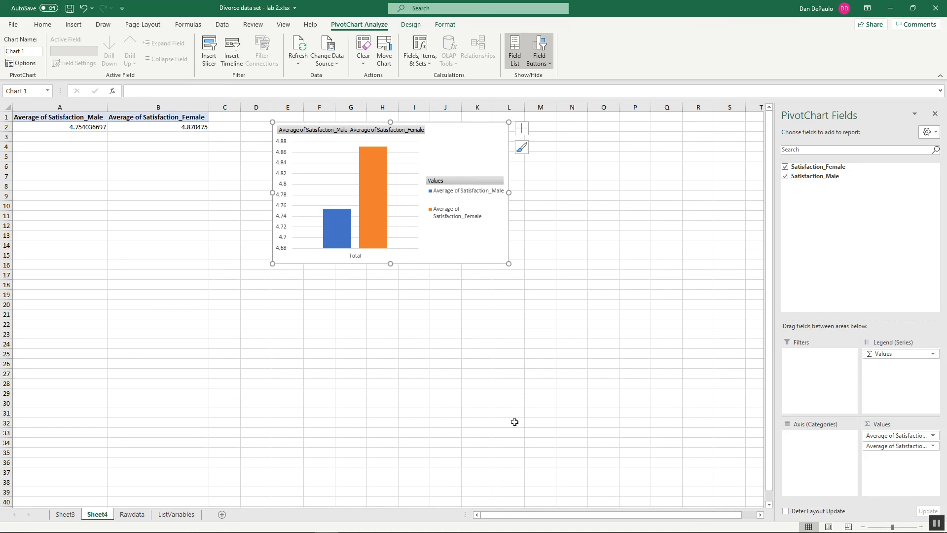
Step: Copy the finished PivotChart of average male and female satisfaction
right_click(459, 145)
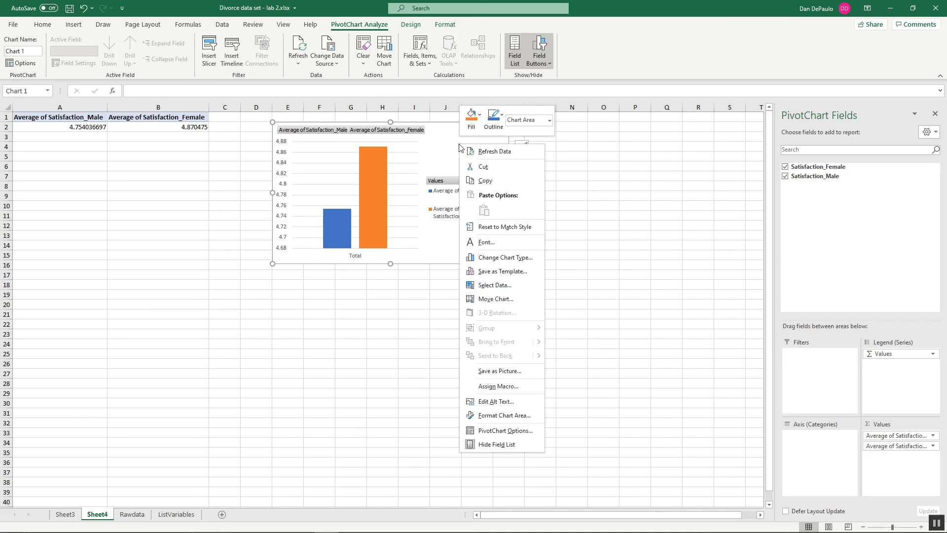
click(498, 179)
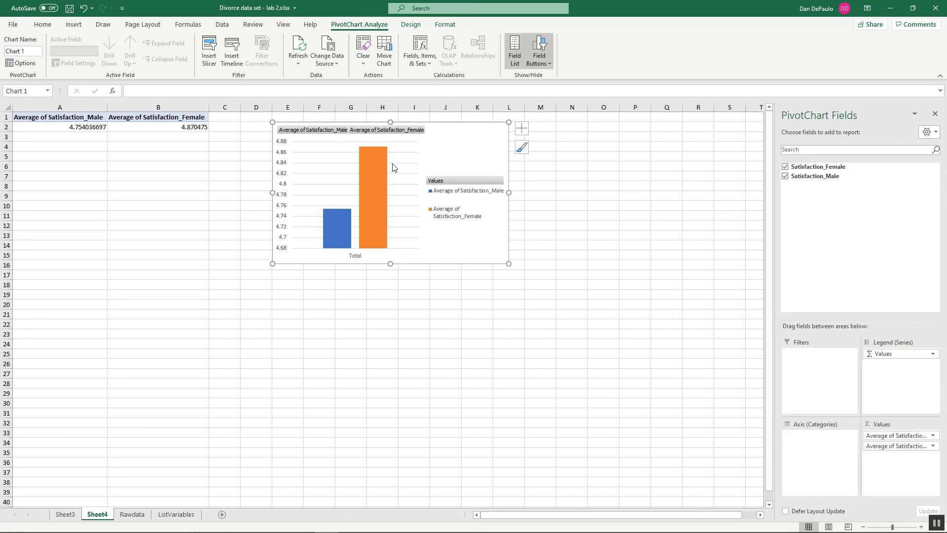
Step: Set the bounds of the chart's vertical axis to a minimum of 0 and a maximum of 5
mouse_move(368, 182)
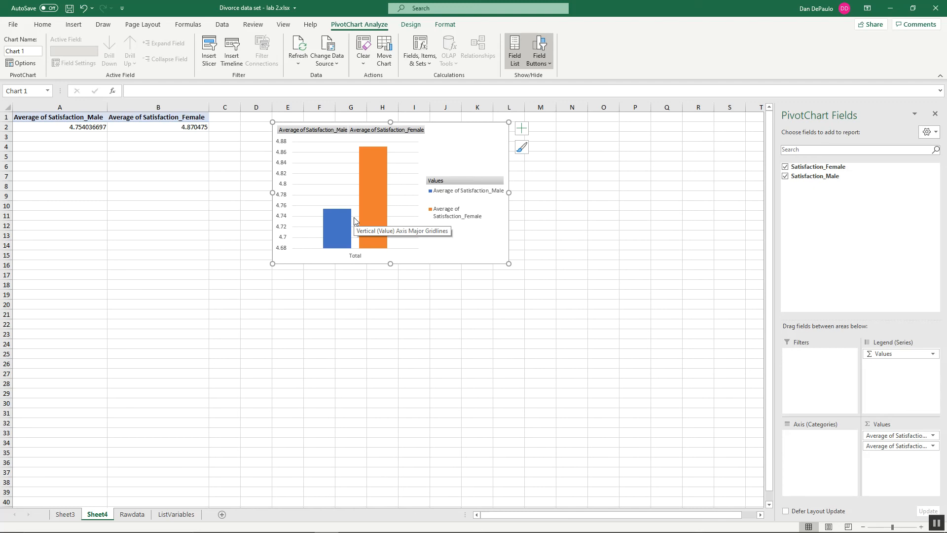
click(283, 176)
double_click(284, 176)
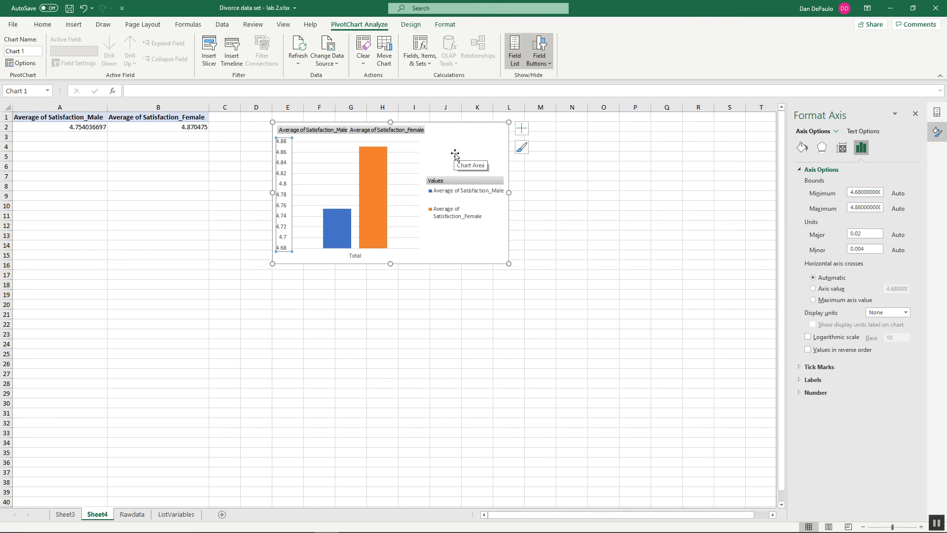
click(879, 194)
double_click(878, 193)
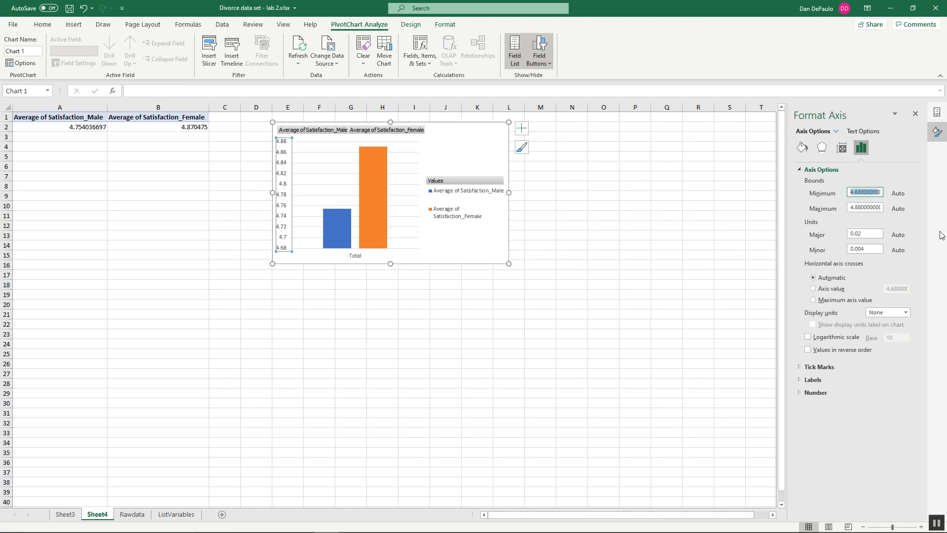
key(End)
key(BackSpace)
key(BackSpace)
key(BackSpace)
key(BackSpace)
key(BackSpace)
key(BackSpace)
key(BackSpace)
key(BackSpace)
key(BackSpace)
key(BackSpace)
key(BackSpace)
key(BackSpace)
click(853, 208)
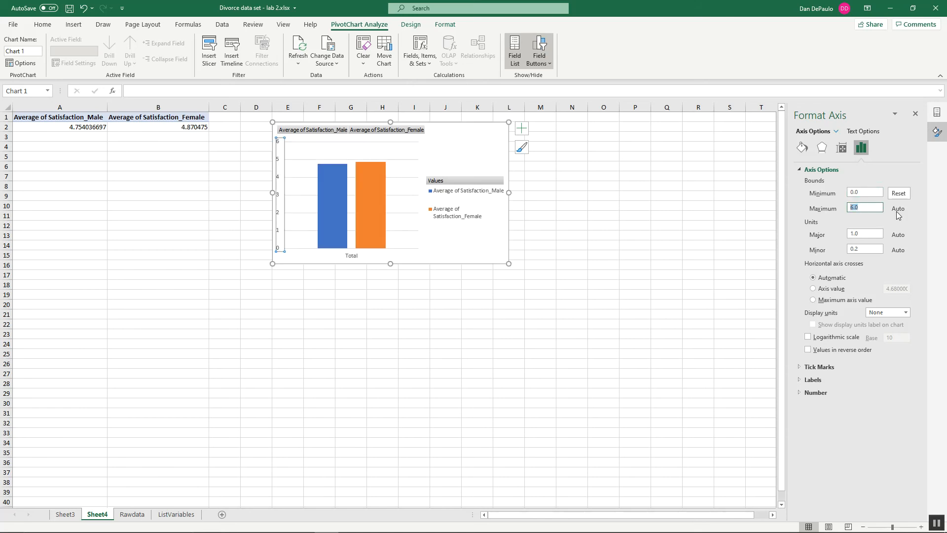
key(BackSpace)
text(5)
key(Return)
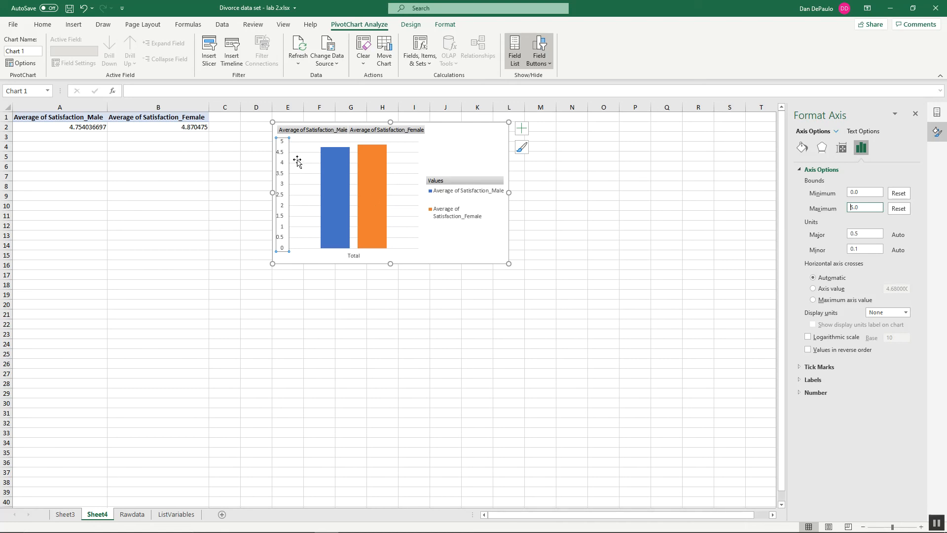
Step: Set the minimum bound of the chart's vertical axis to 4
click(849, 193)
text(4)
key(Return)
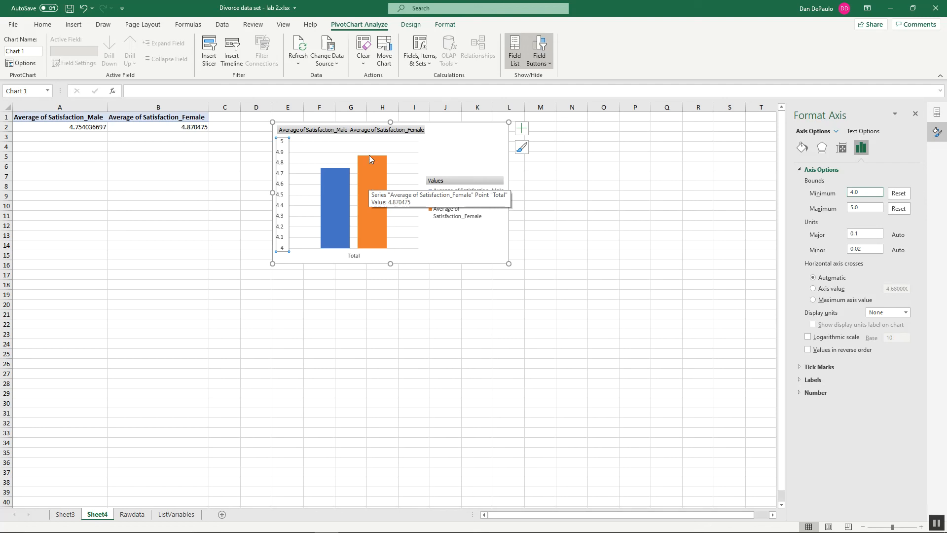
Step: Undo the three vertical axis bound changes to view the original scale, and redo all of them
click(83, 8)
click(83, 8)
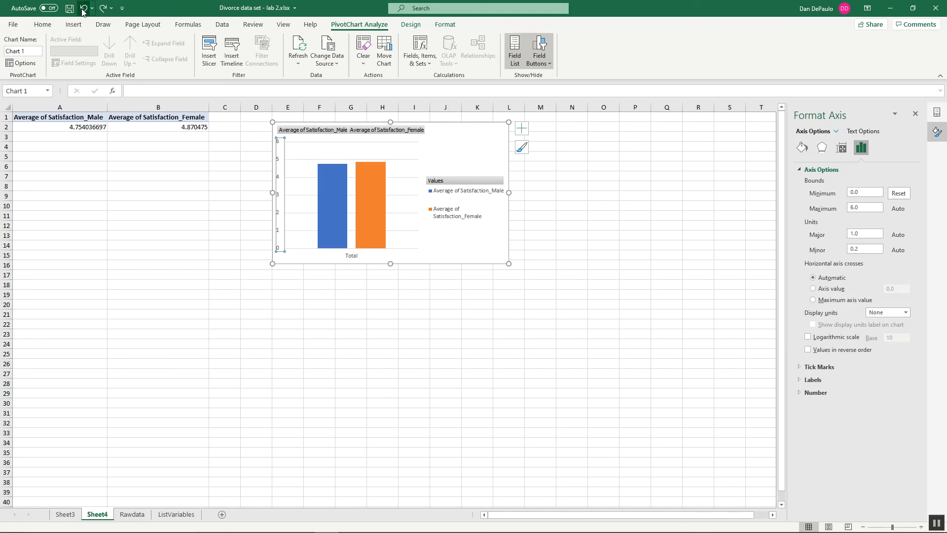
click(82, 9)
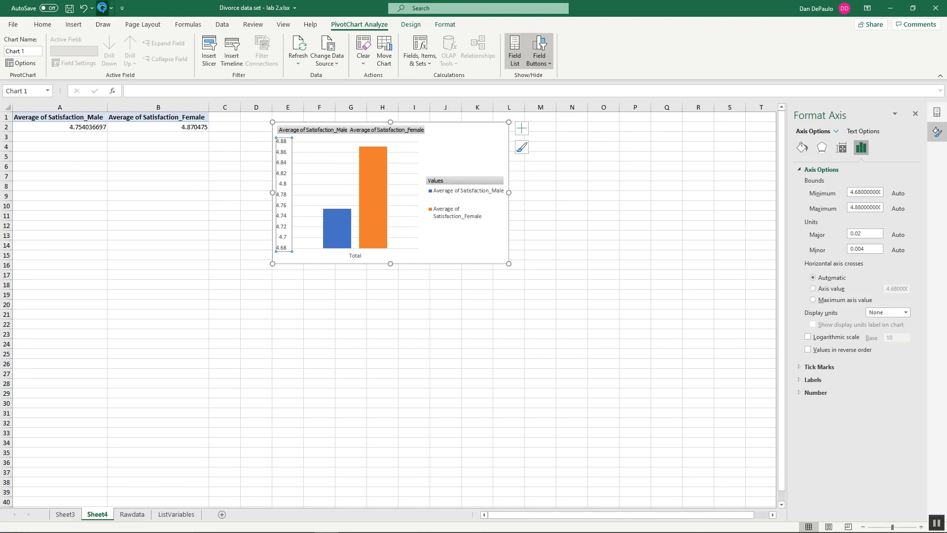
click(102, 8)
click(103, 8)
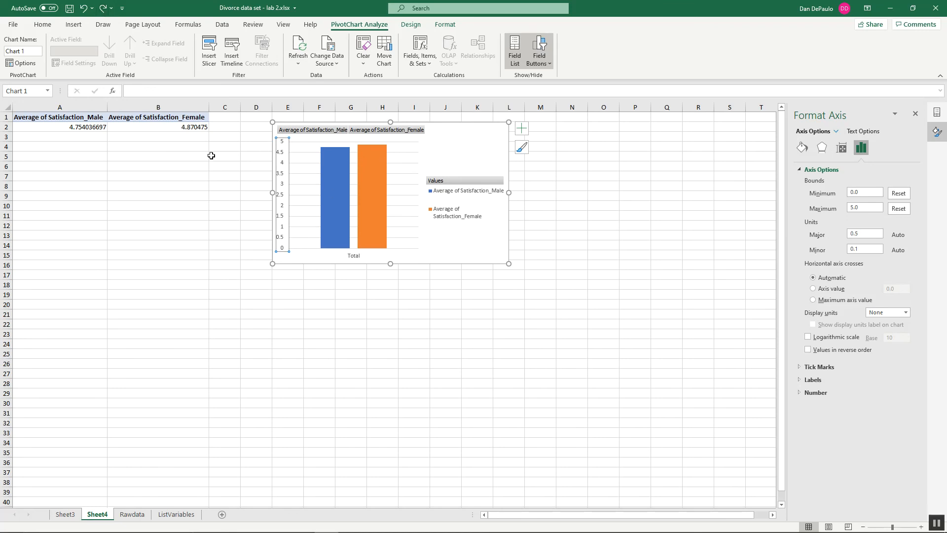
click(103, 9)
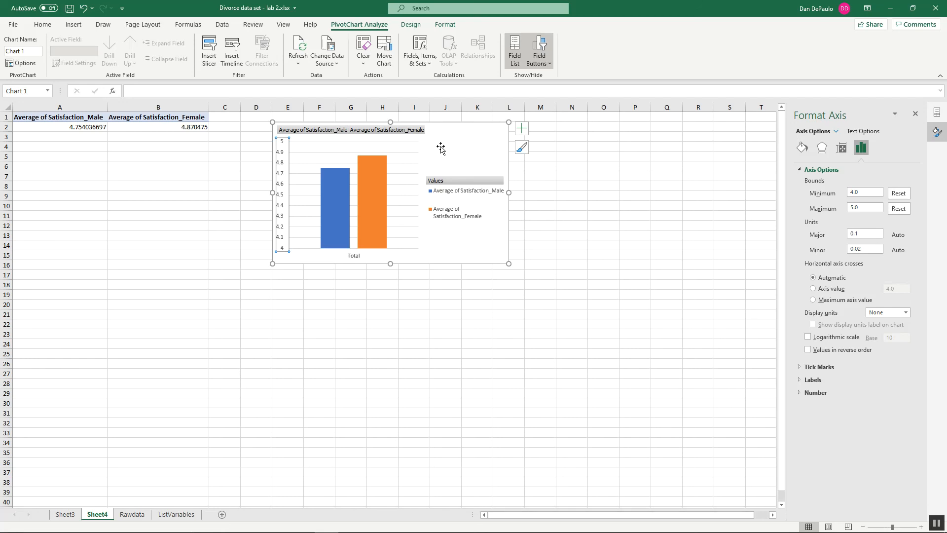
Step: Switch to the Lab 2 PSY 220 document in Word and review the bar graph instructions and the closing exercises
click(399, 522)
scroll(636, 413, down, 3)
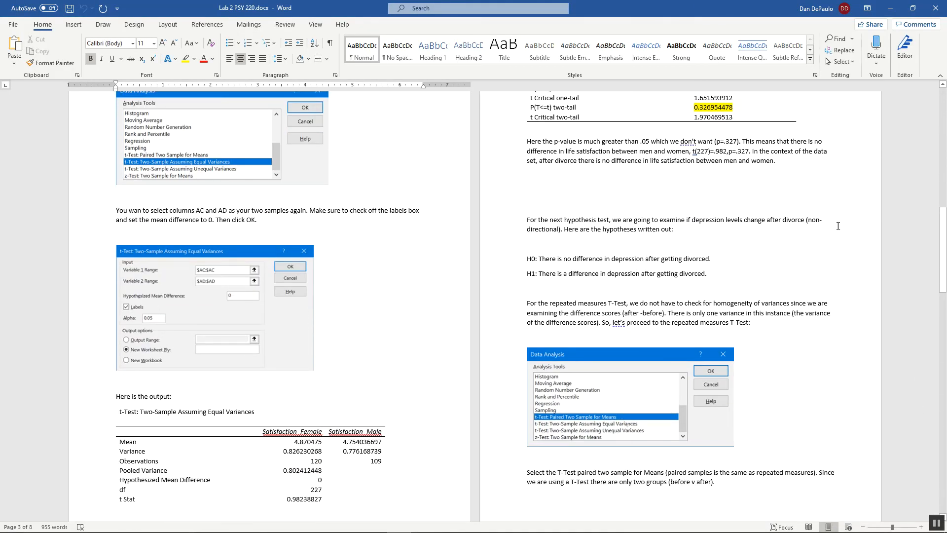
scroll(812, 306, down, 3)
scroll(810, 308, down, 8)
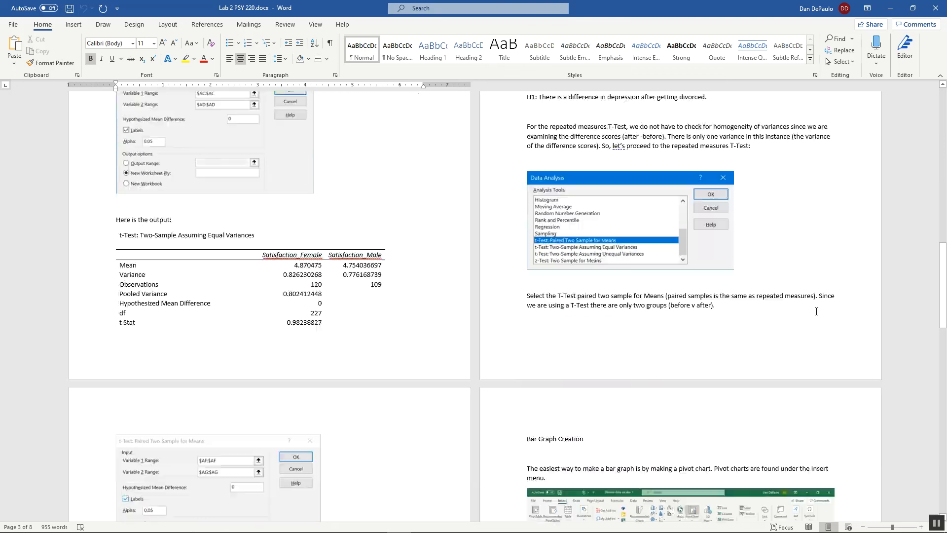
scroll(823, 301, down, 10)
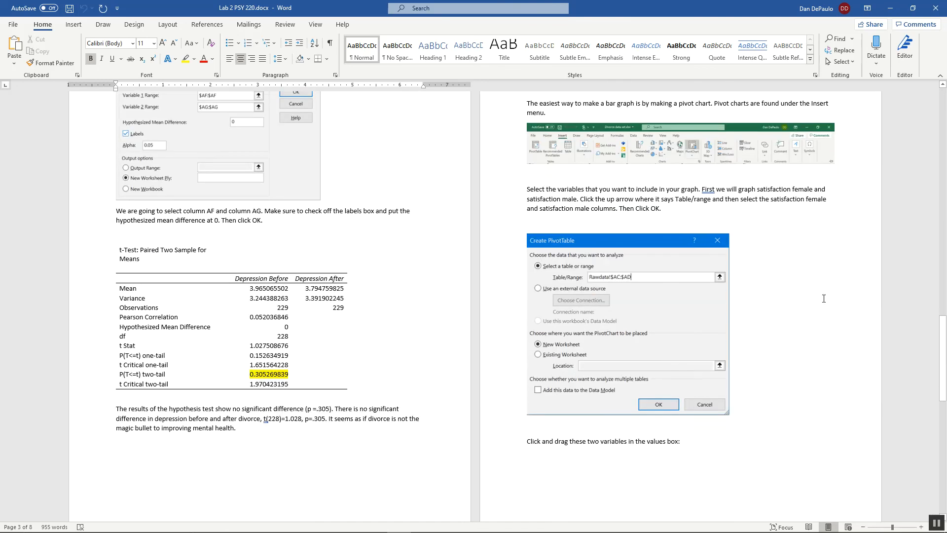
scroll(830, 303, down, 3)
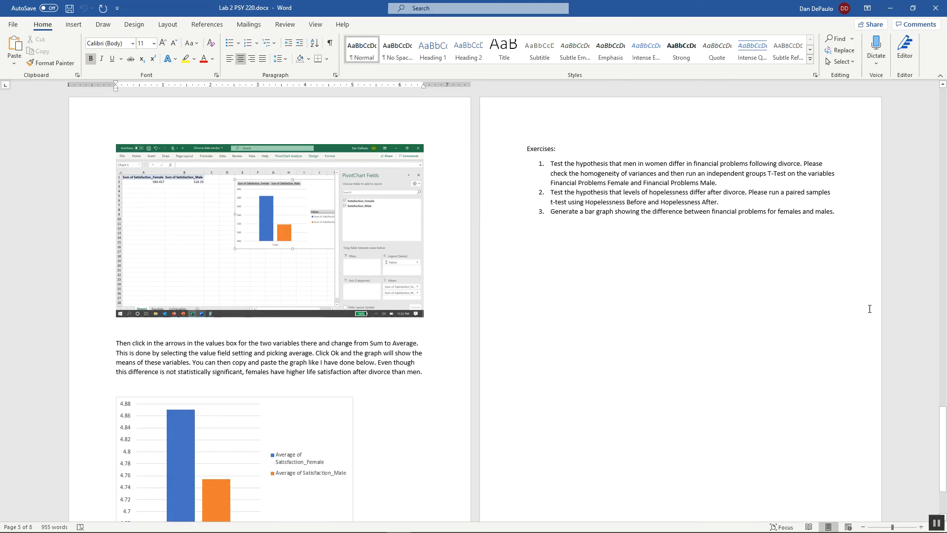
scroll(704, 311, down, 2)
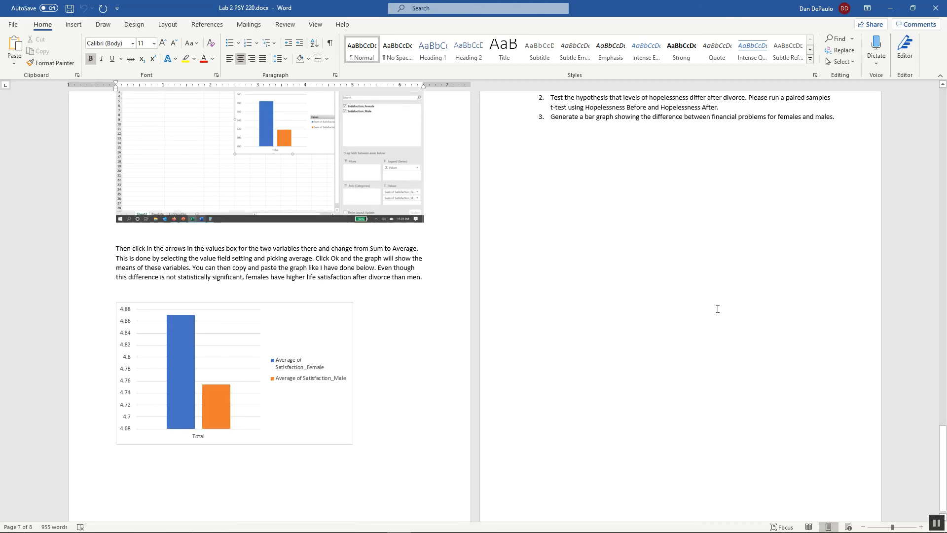
scroll(715, 310, down, 1)
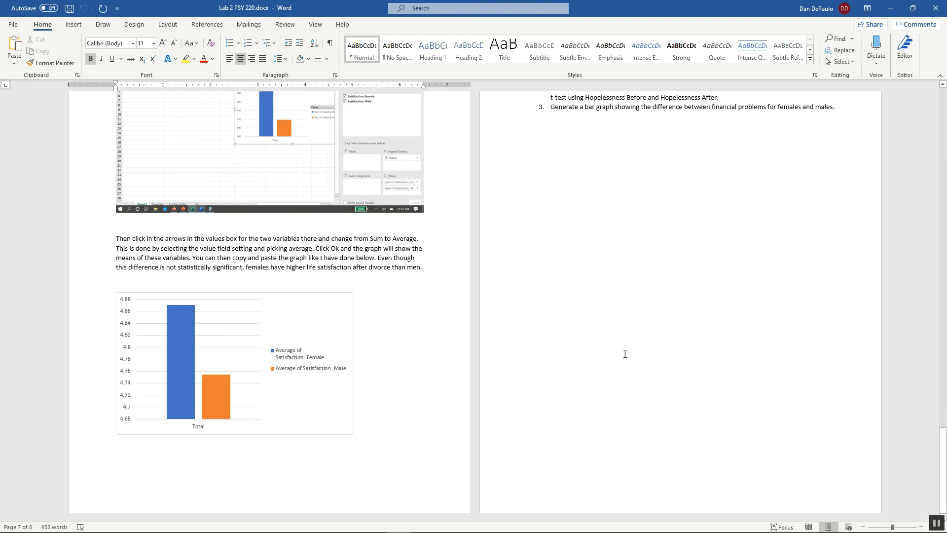
scroll(606, 356, up, 3)
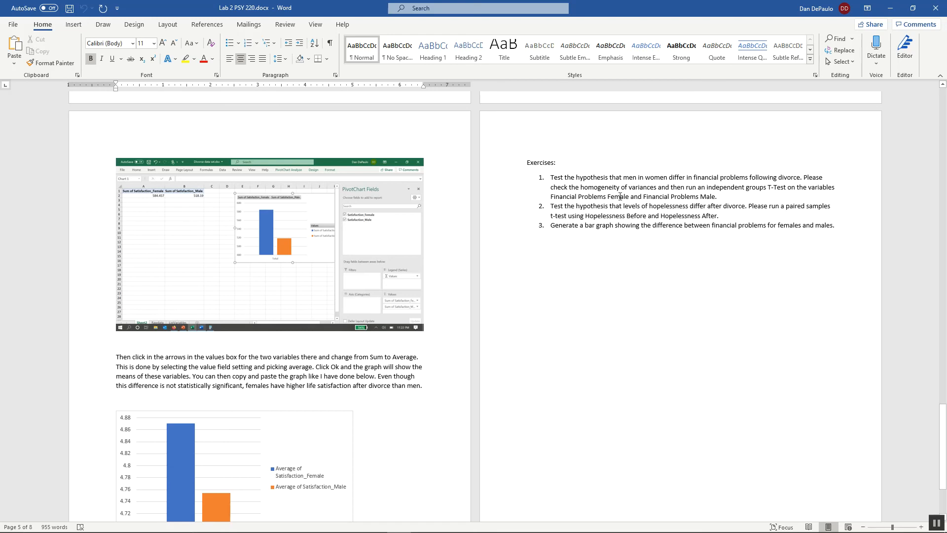
Step: Correct the first exercise's wording so that it reads "men and women differ"
click(648, 179)
key(BackSpace)
key(BackSpace)
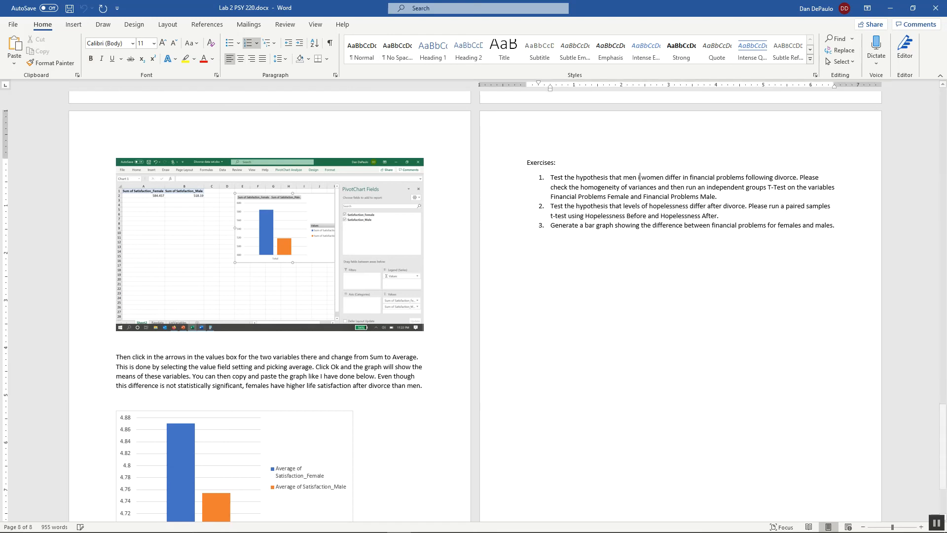
text(and)
click(650, 262)
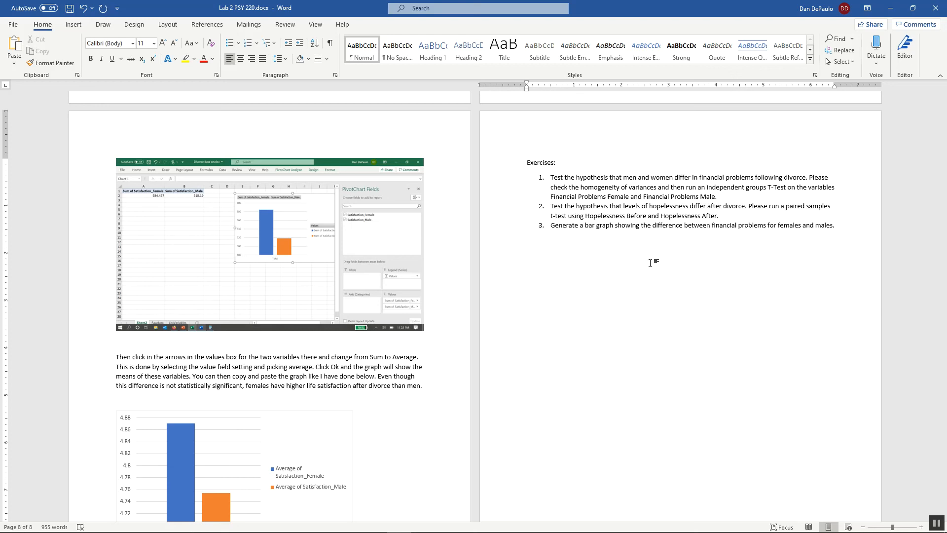
Step: Switch to the divorce data workbook in Excel and locate the Financial Problems Female and Financial Problems Male columns on the Rawdata sheet
mouse_move(549, 531)
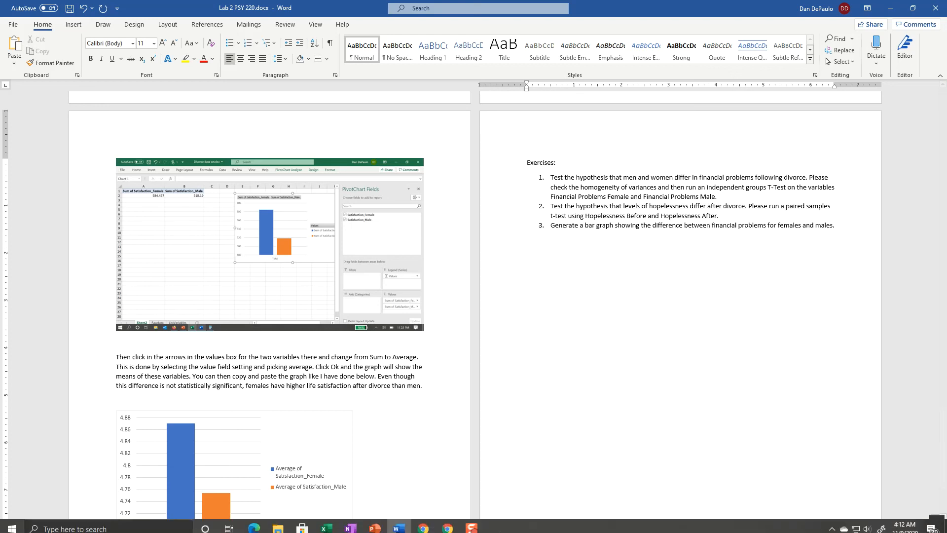
click(326, 523)
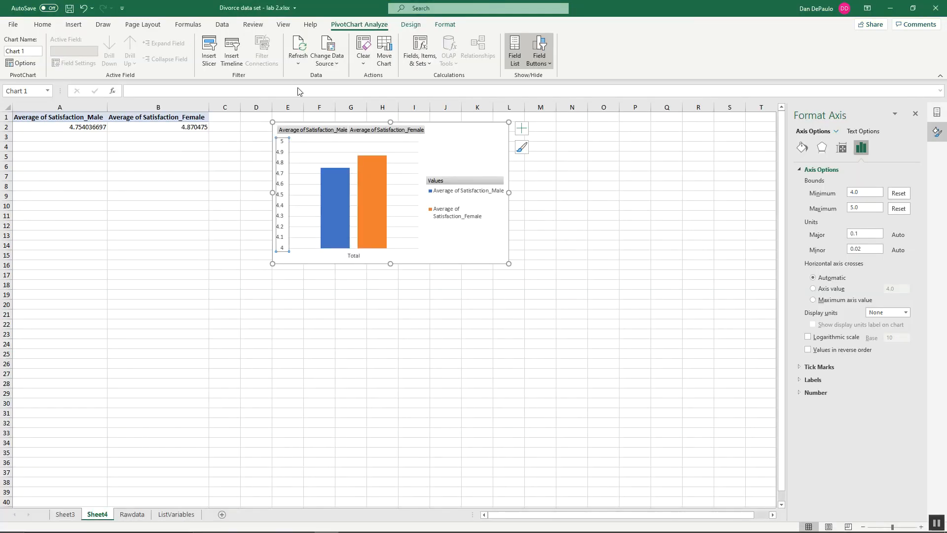
click(131, 514)
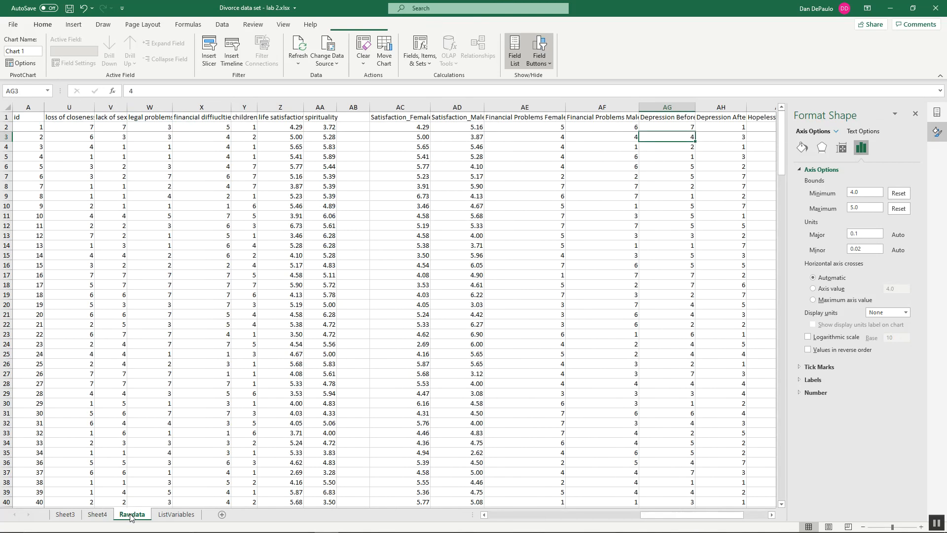
click(771, 515)
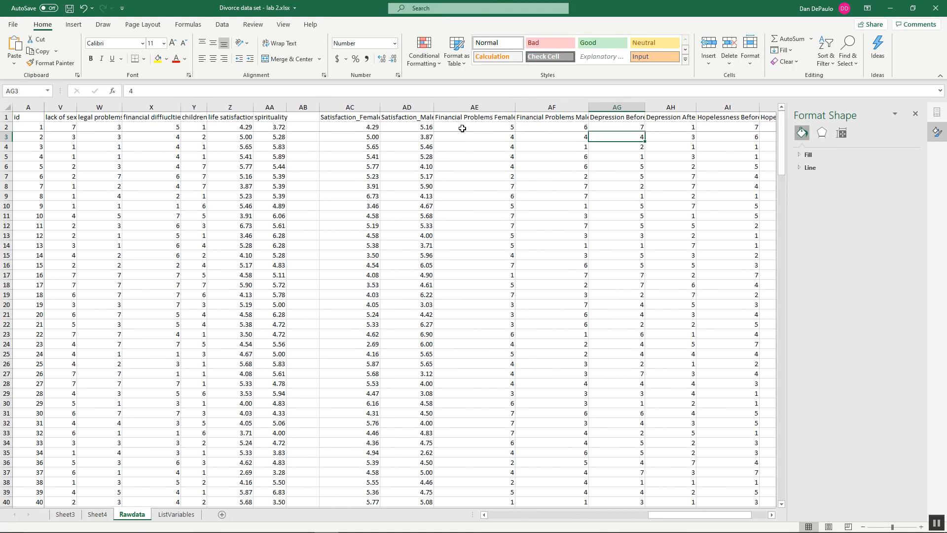
click(474, 106)
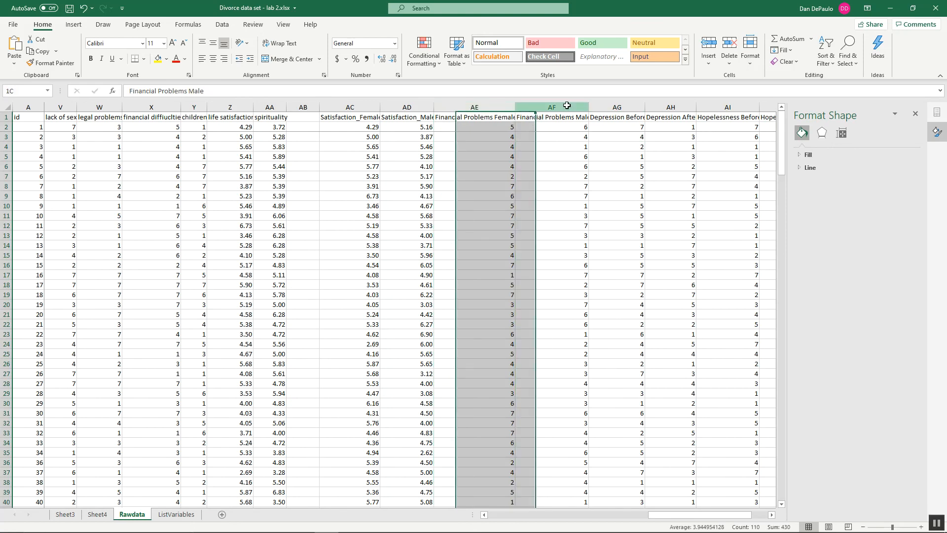
click(566, 105)
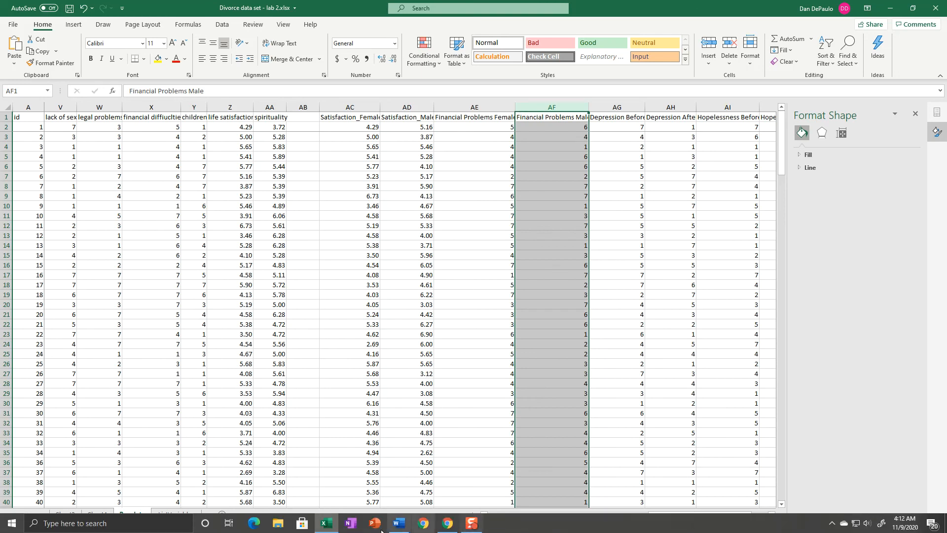
Step: Check the exercises in Word, then return to Excel and locate the Hopelessness Before and Hopelessness After columns on the Rawdata sheet
click(400, 524)
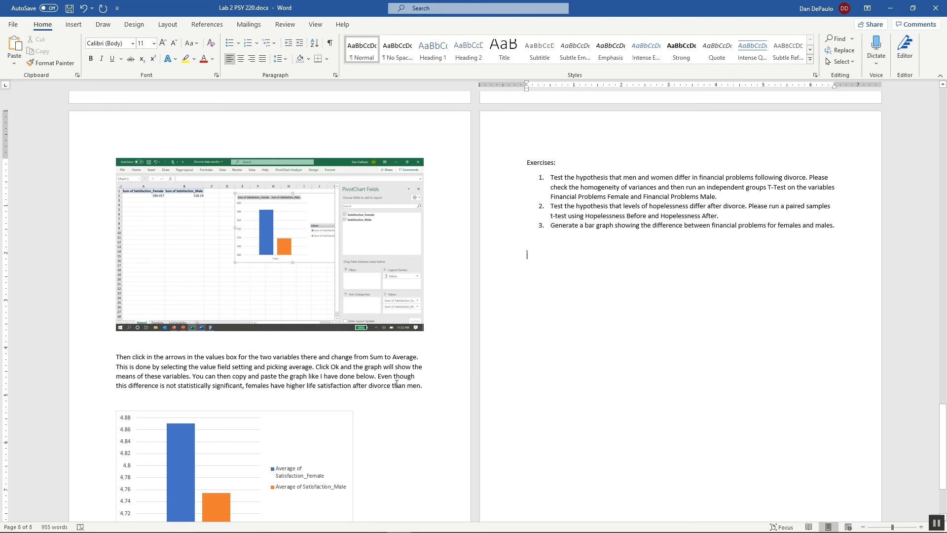
click(326, 523)
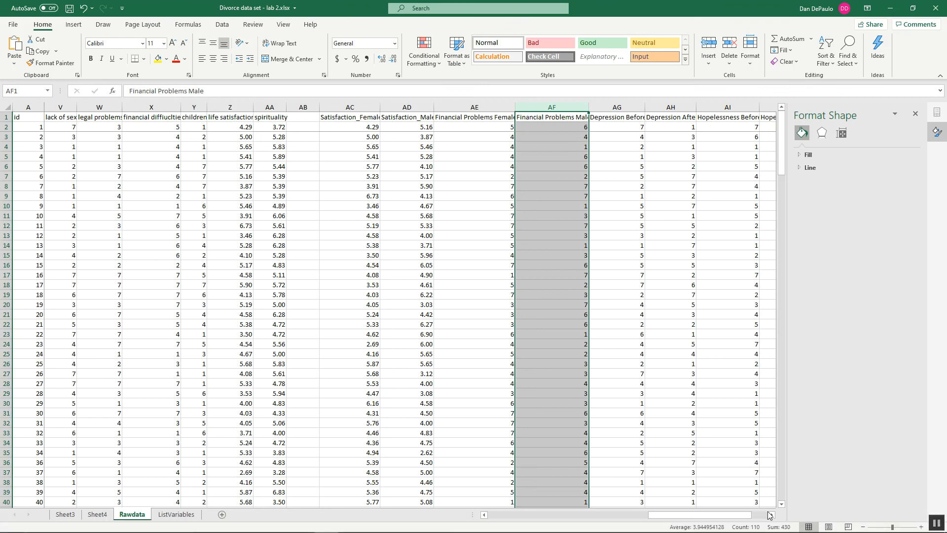
scroll(772, 515, right, 4)
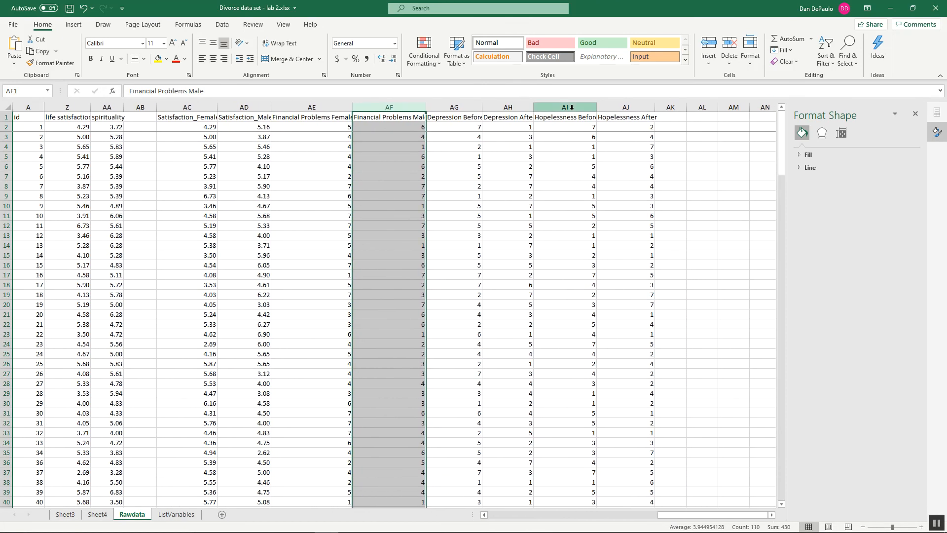
click(571, 106)
click(626, 106)
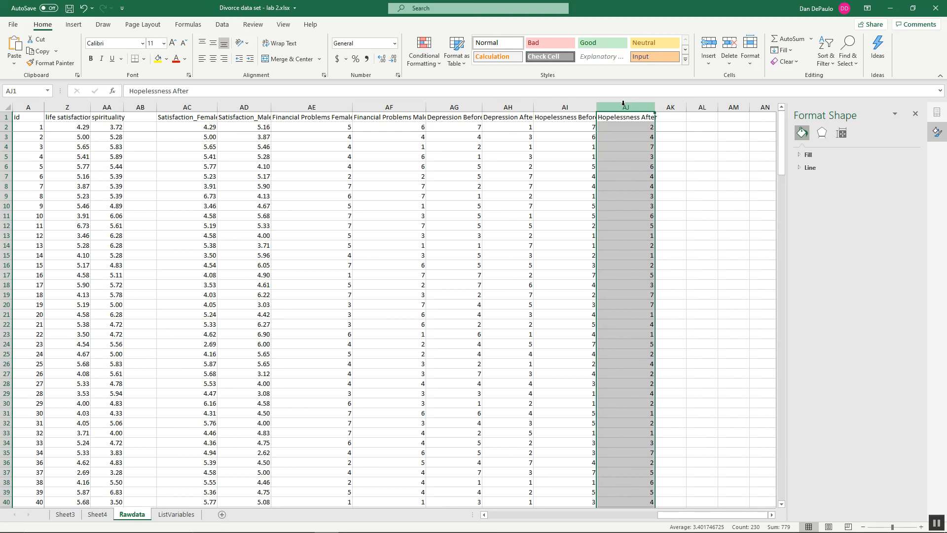
click(575, 103)
click(575, 103)
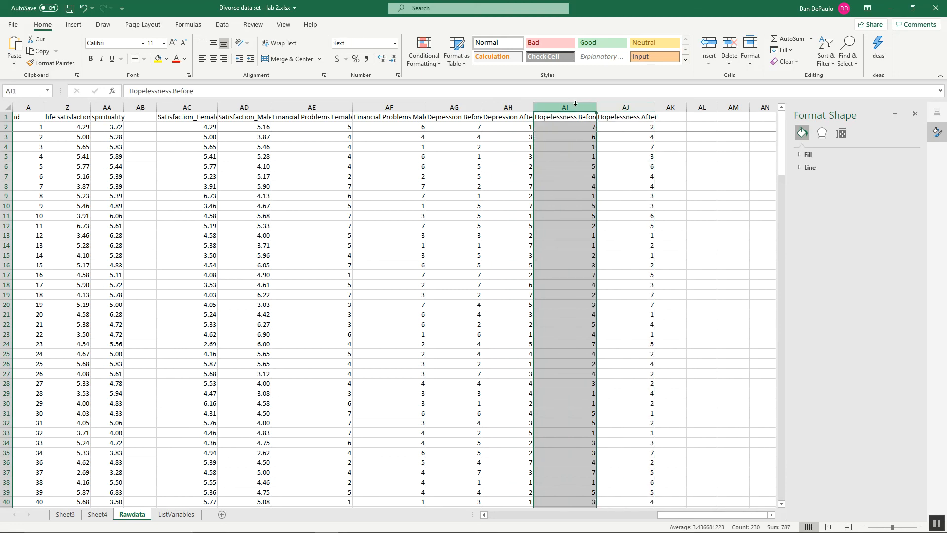
click(619, 103)
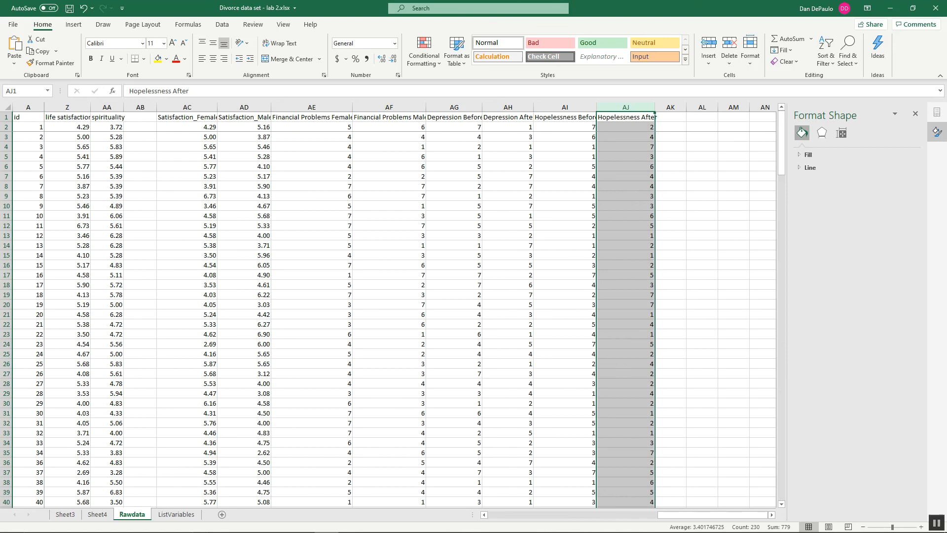
Step: Switch to the Lab 2 document in Word and look back through the instructions from the exercises to the first page
click(398, 523)
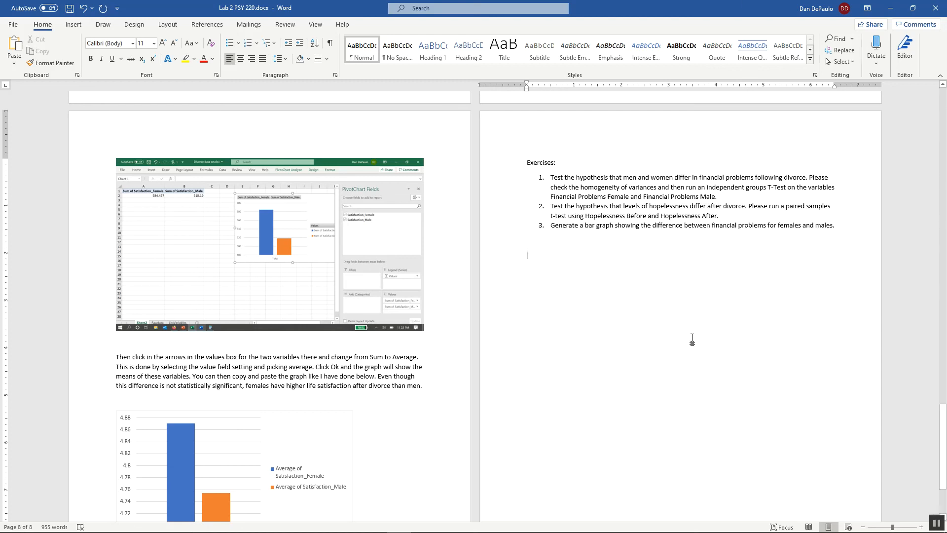
scroll(689, 340, up, 8)
scroll(668, 348, up, 20)
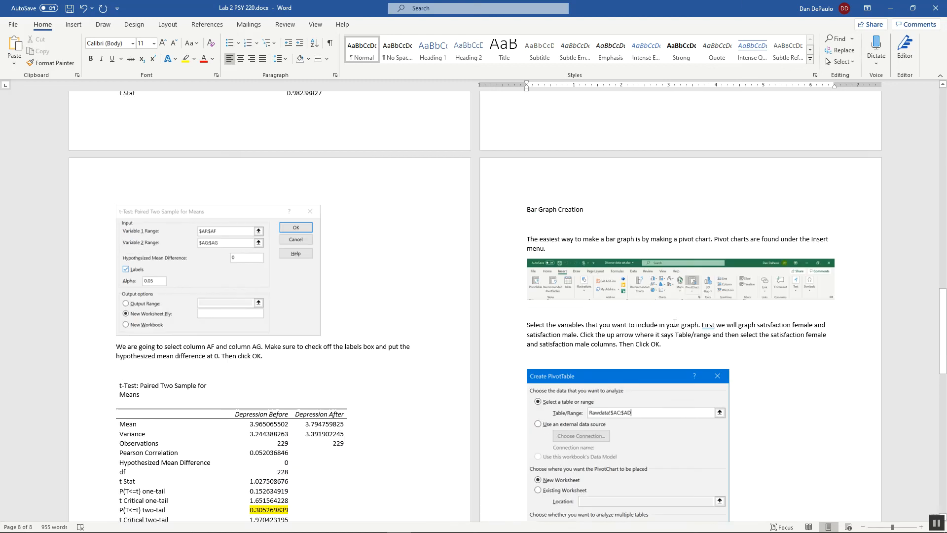
scroll(840, 305, up, 5)
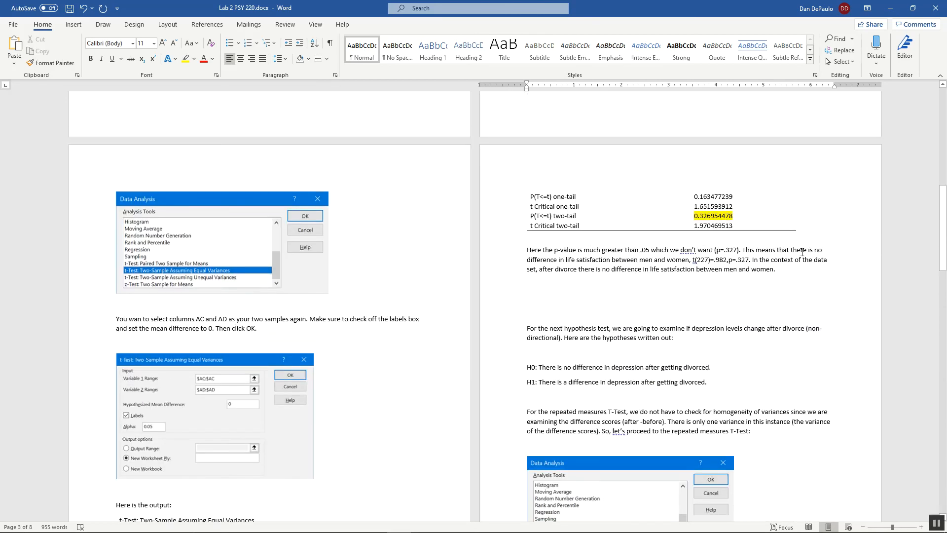
drag(943, 247, 943, 148)
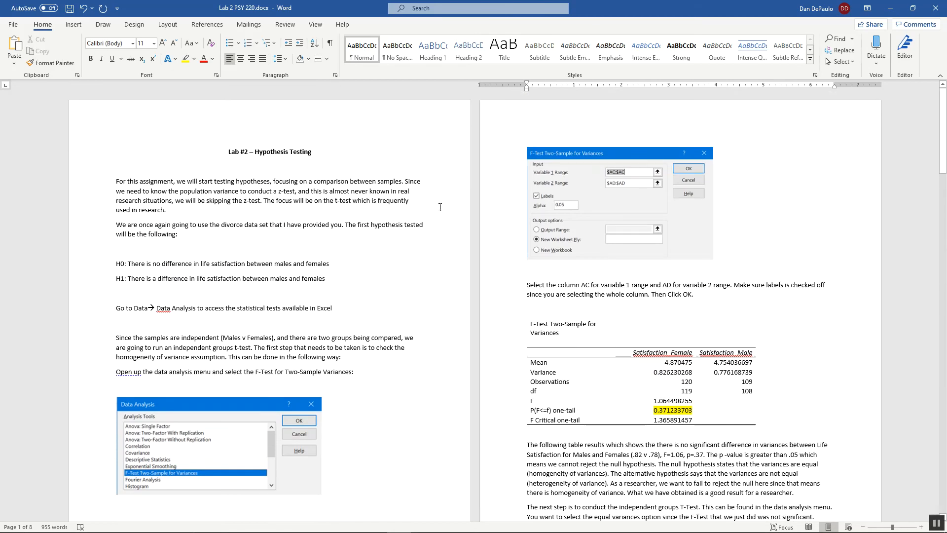